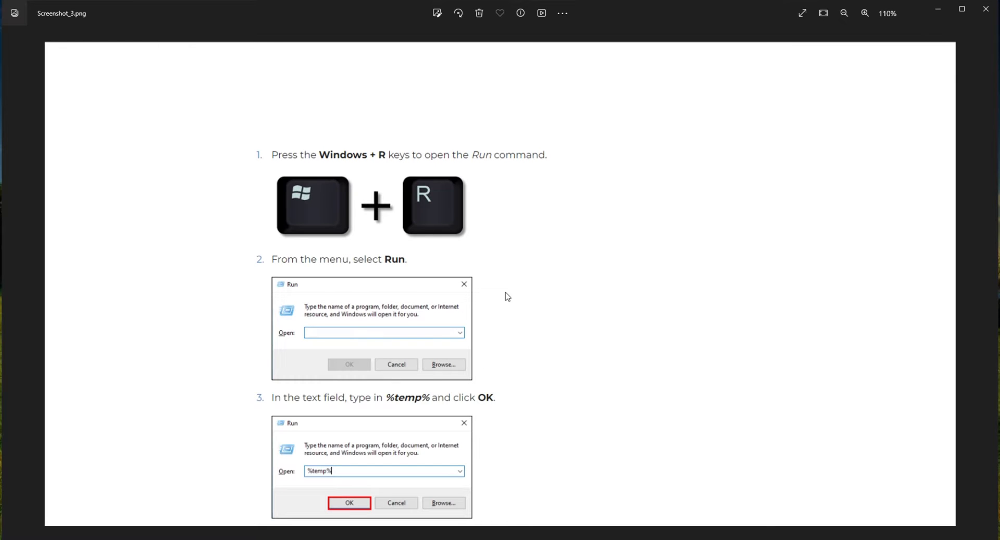
- Examine the instructions in Screenshot_3.png for opening the Run dialog and entering %temp%
scroll(549, 312, "up", 2)
scroll(549, 312, "down", 3)
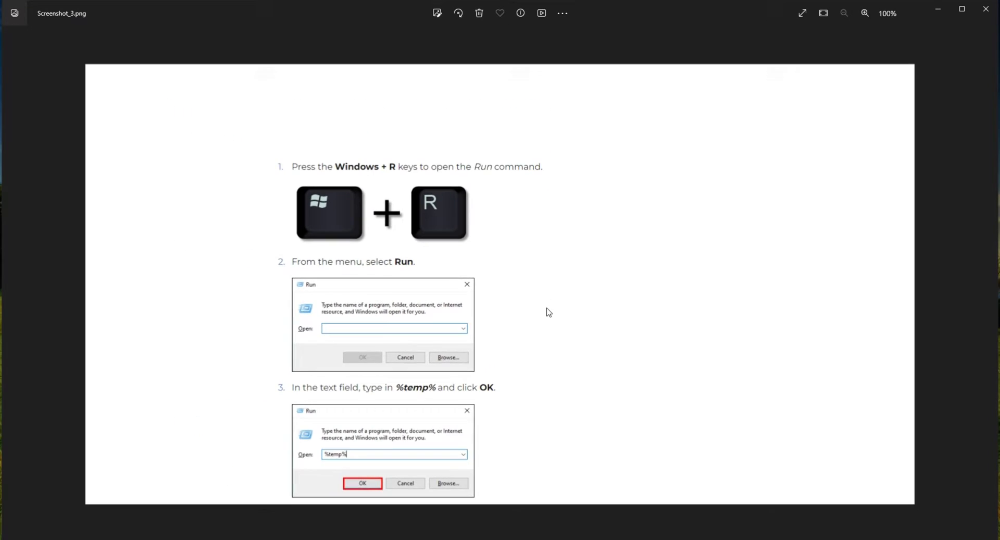
scroll(549, 312, "up", 2)
scroll(549, 312, "down", 3)
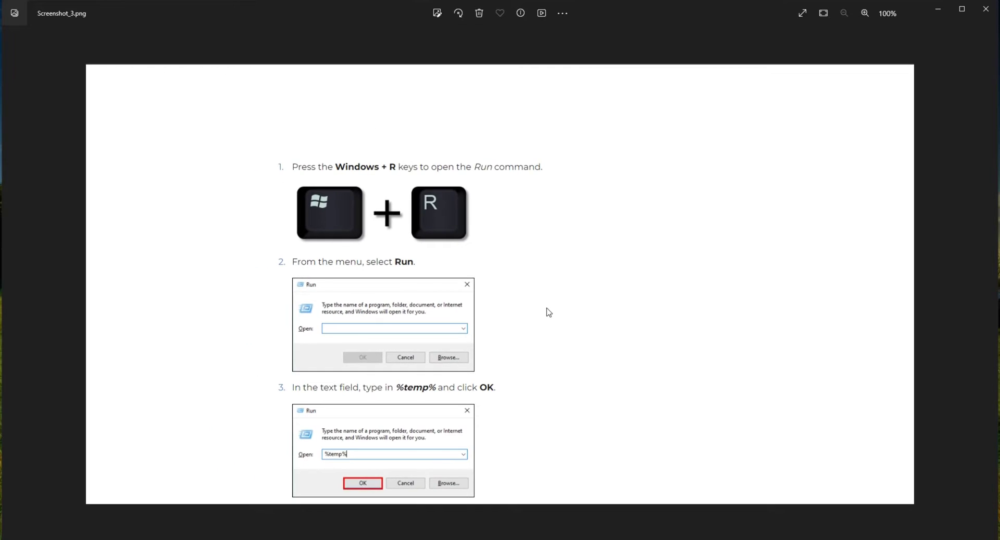
scroll(549, 312, "up", 2)
scroll(549, 313, "up", 3)
scroll(409, 445, "down", 4)
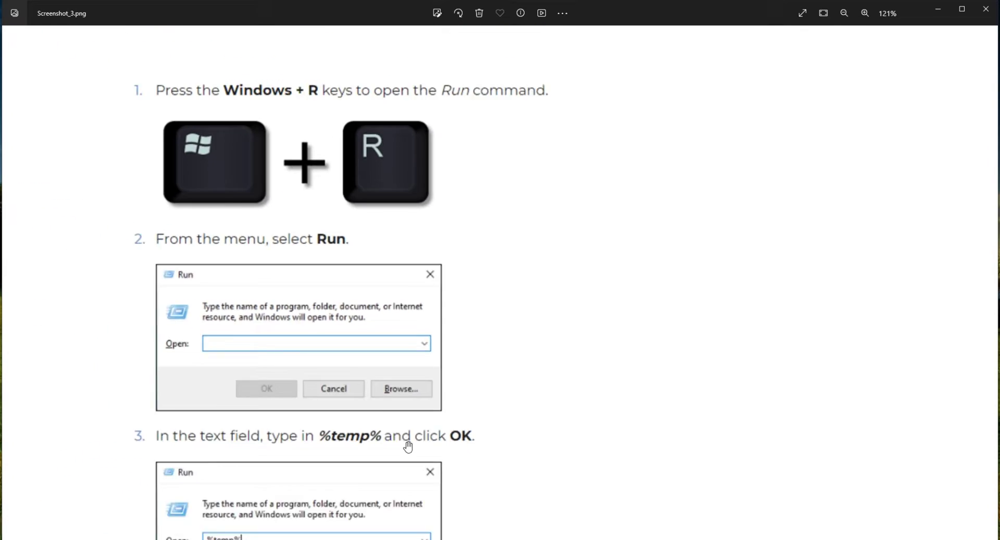
scroll(536, 400, "up", 3)
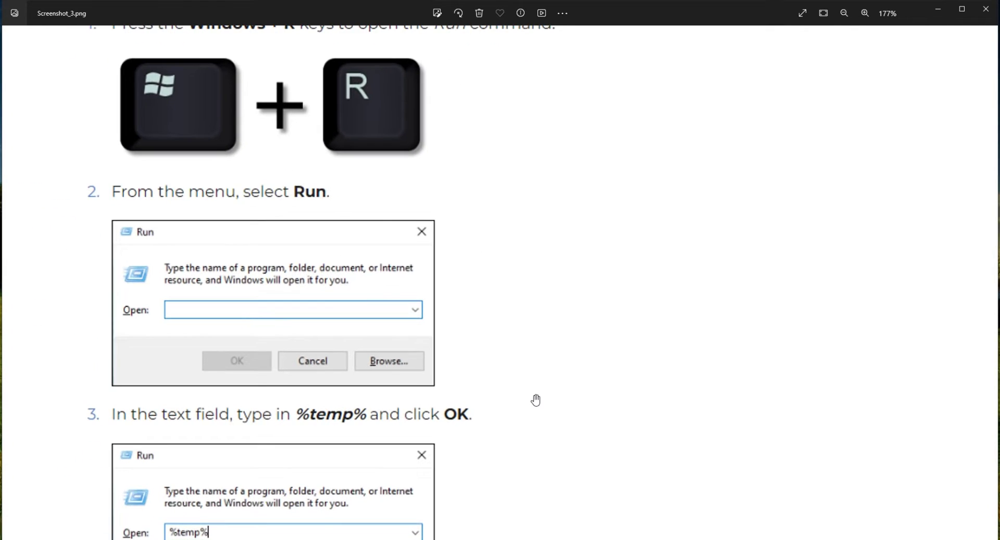
scroll(535, 401, "down", 3)
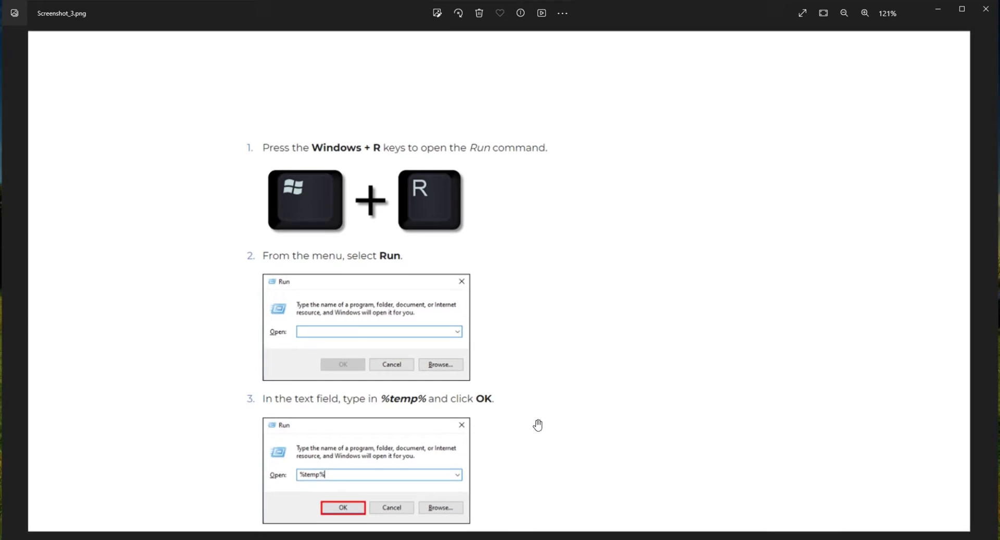
scroll(536, 400, "up", 3)
scroll(536, 400, "down", 3)
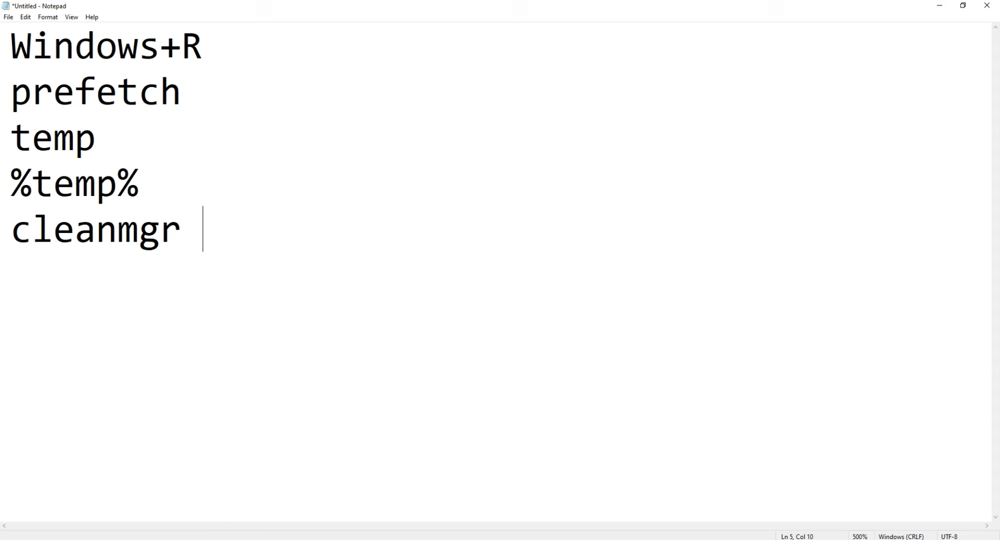
key("super+r")
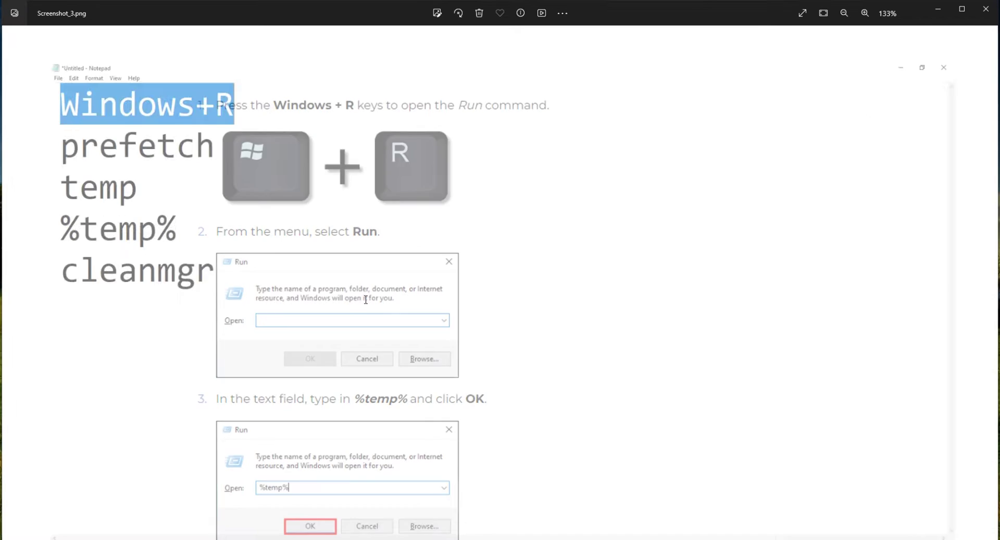
left_click(86, 46)
double_click(86, 46)
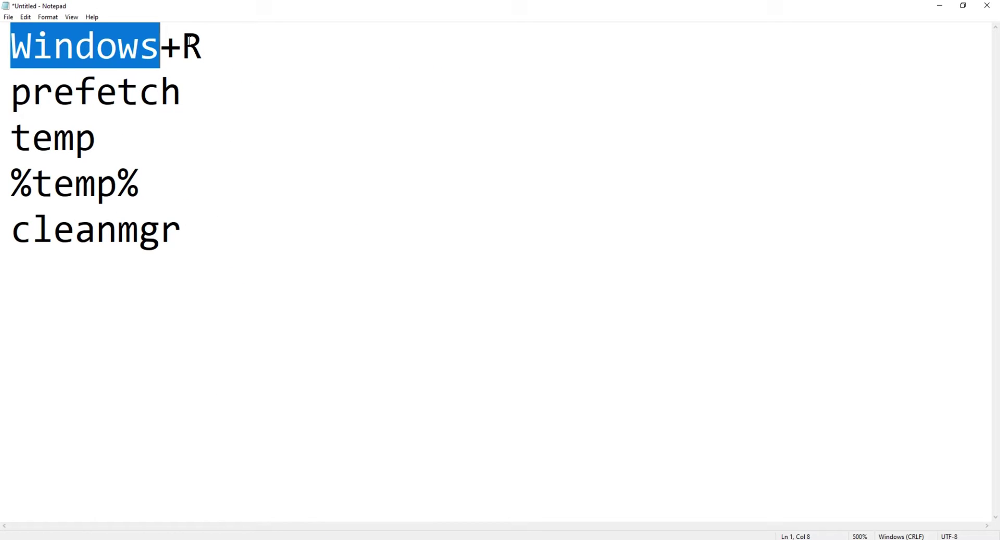
left_click(203, 46)
left_click_drag(203, 46, 5, 45)
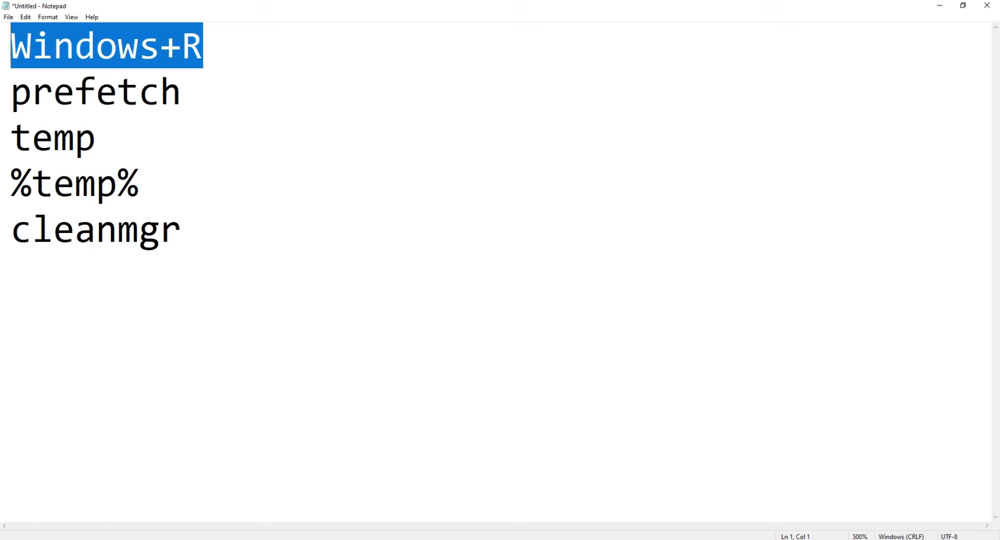
key("super+r")
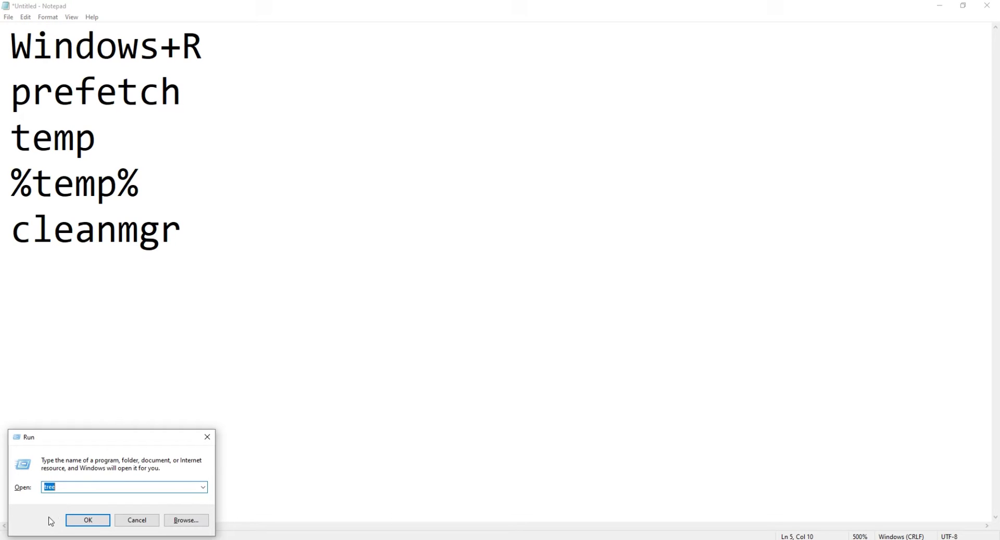
- Copy the word prefetch from the command list in Notepad
double_click(99, 92)
left_click(92, 91)
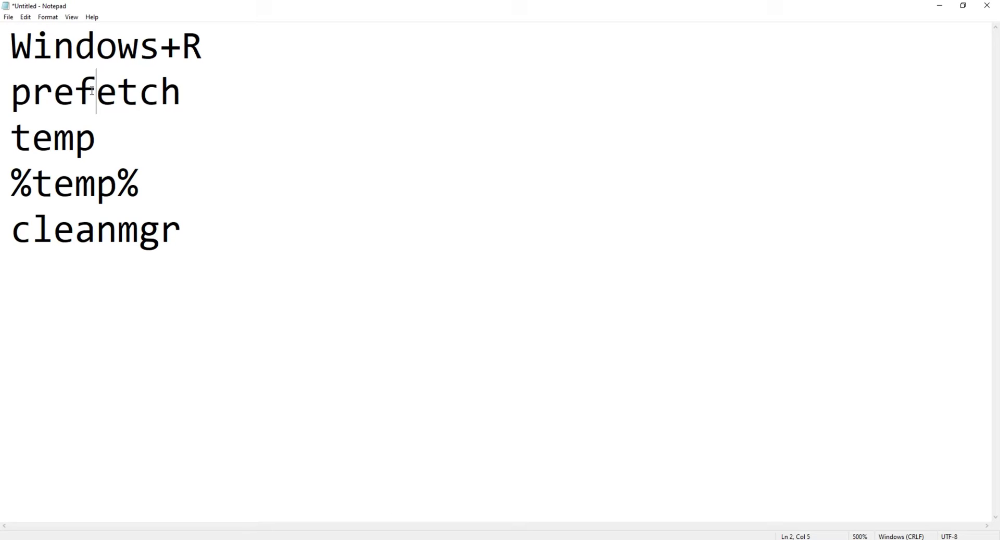
double_click(63, 94)
right_click(56, 90)
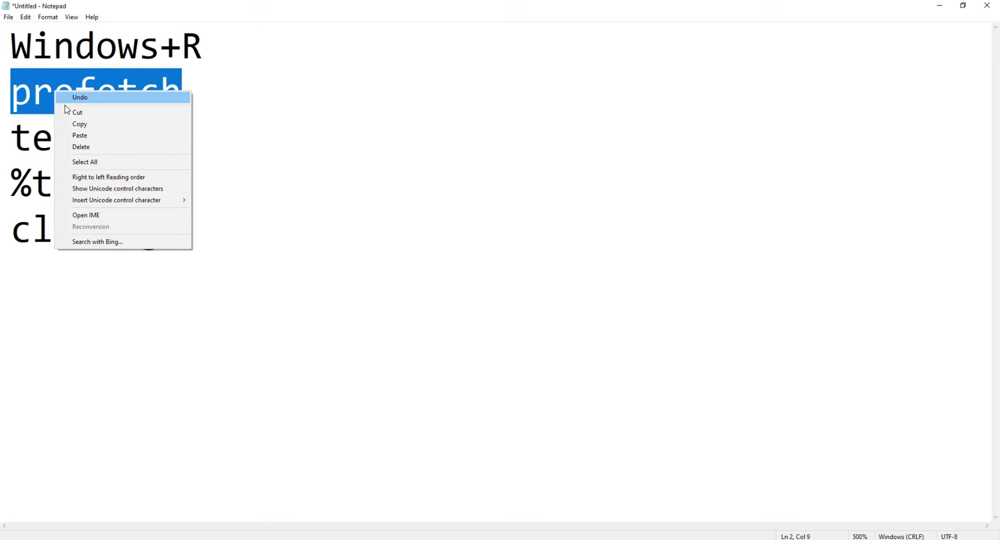
left_click(72, 123)
- Run the copied prefetch command from the Run dialog and grant permanent access to the Prefetch folder
key("super+r")
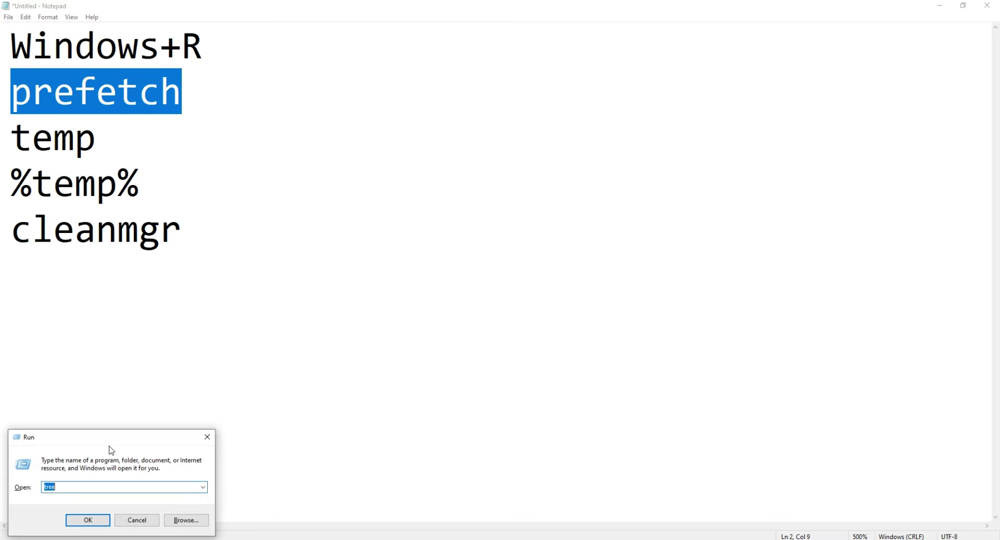
key("ctrl+v")
left_click(88, 519)
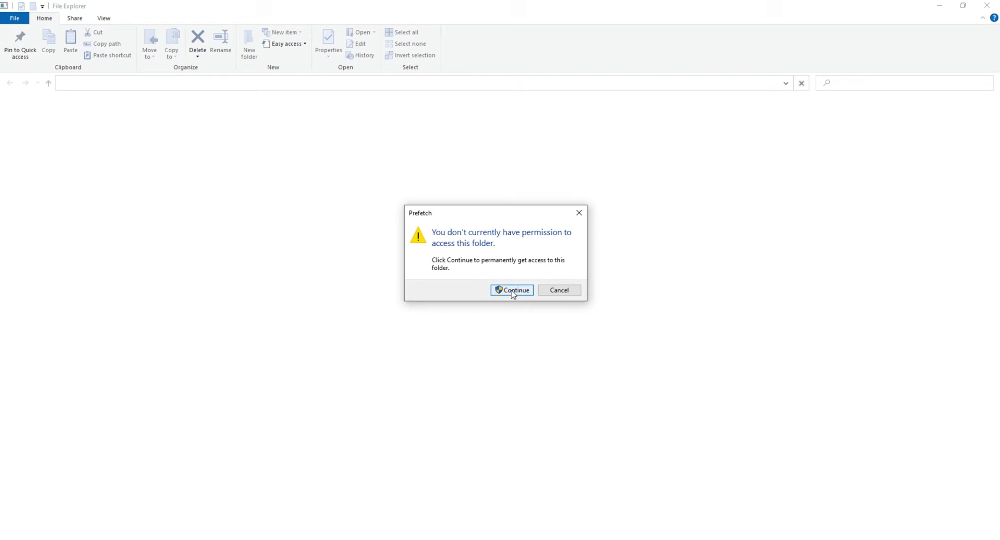
left_click(513, 291)
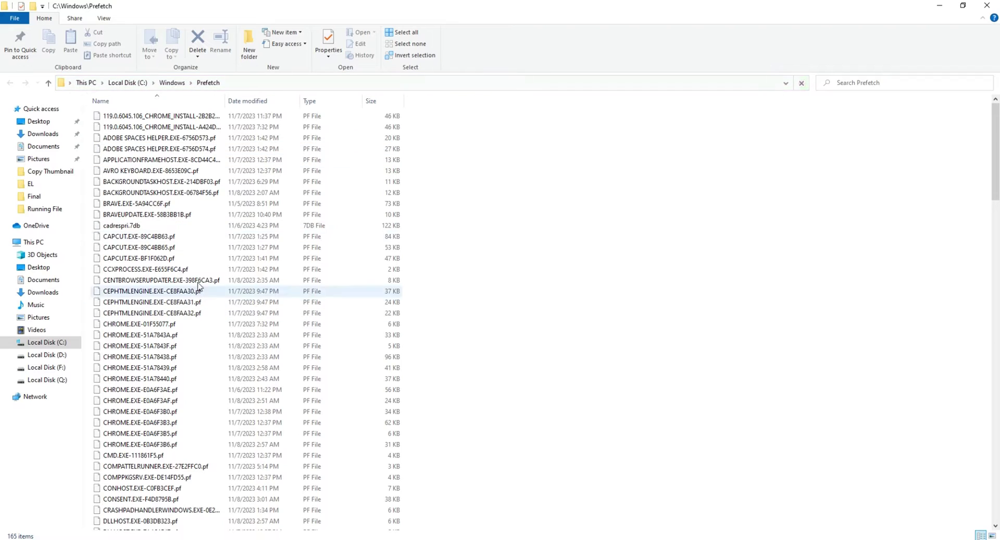
- Delete all files in the Prefetch folder, skipping every file in use, and close the folder window
left_click(156, 192)
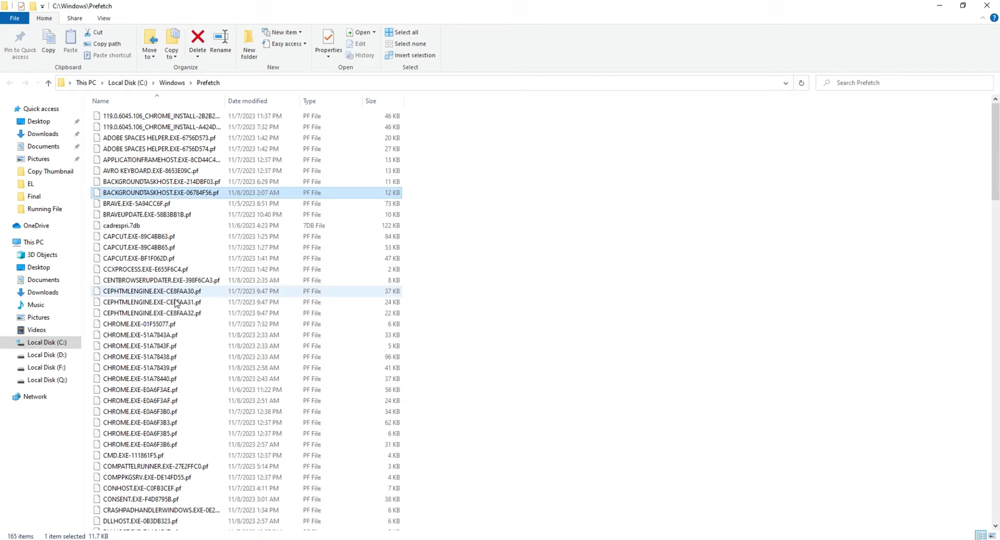
left_click(156, 302)
left_click(159, 411)
scroll(218, 341, "down", 20)
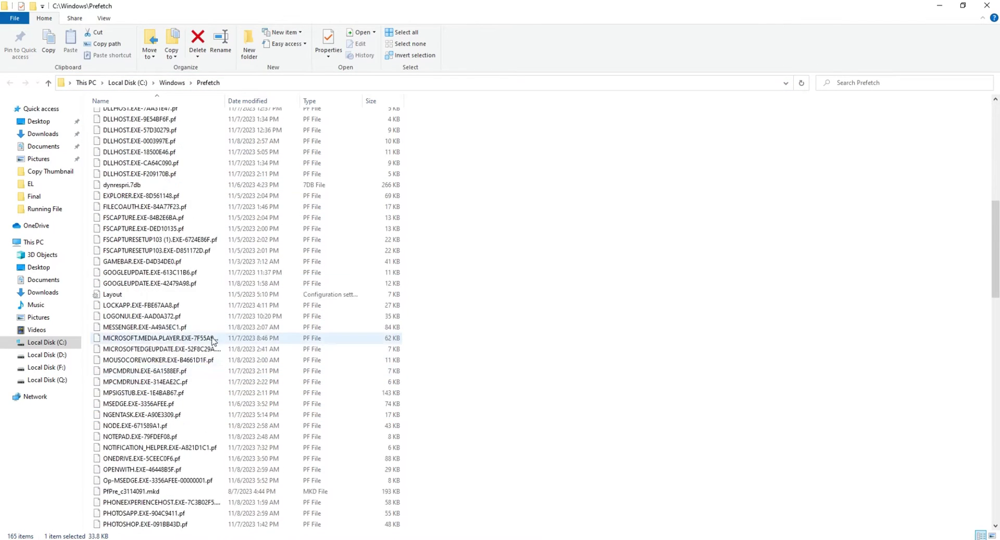
scroll(218, 341, "up", 20)
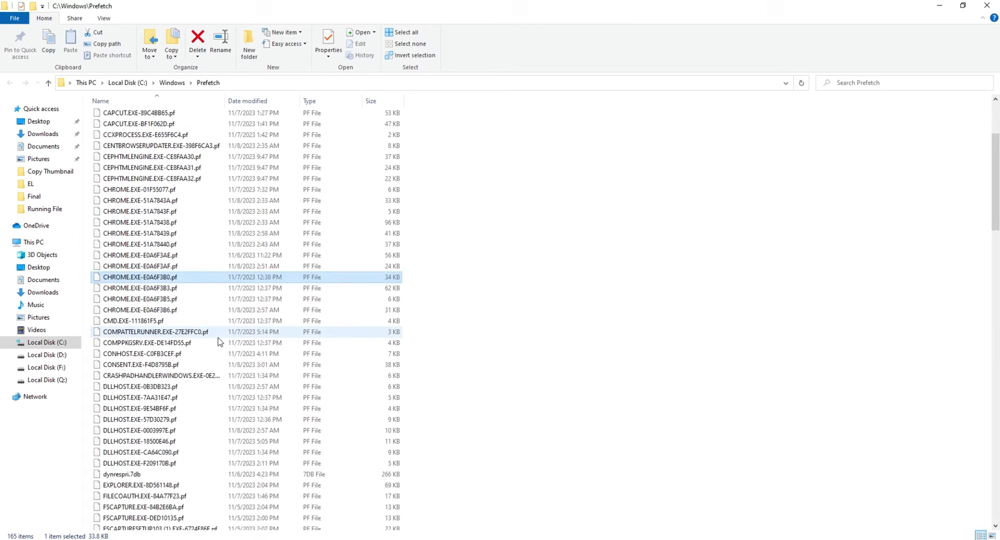
key("ctrl+a")
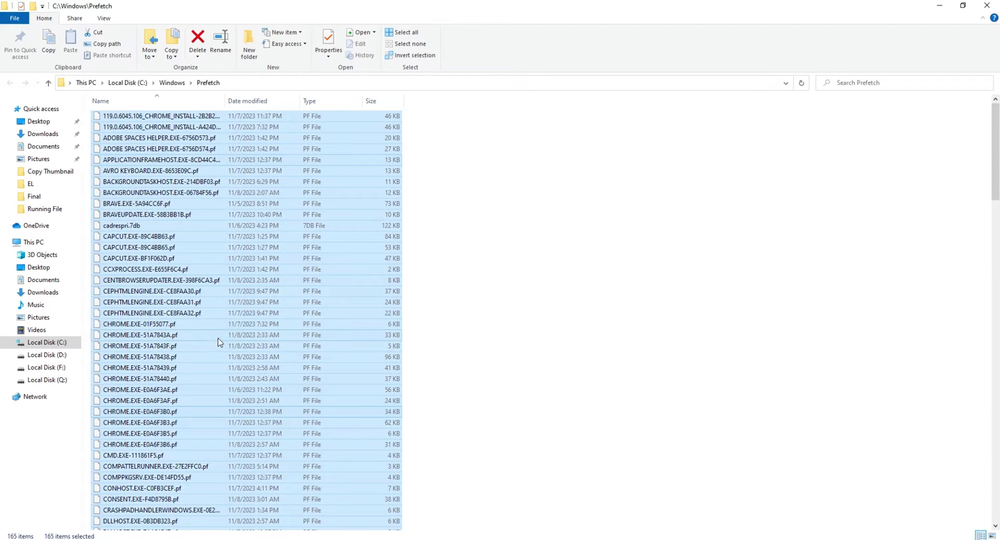
left_click(196, 43)
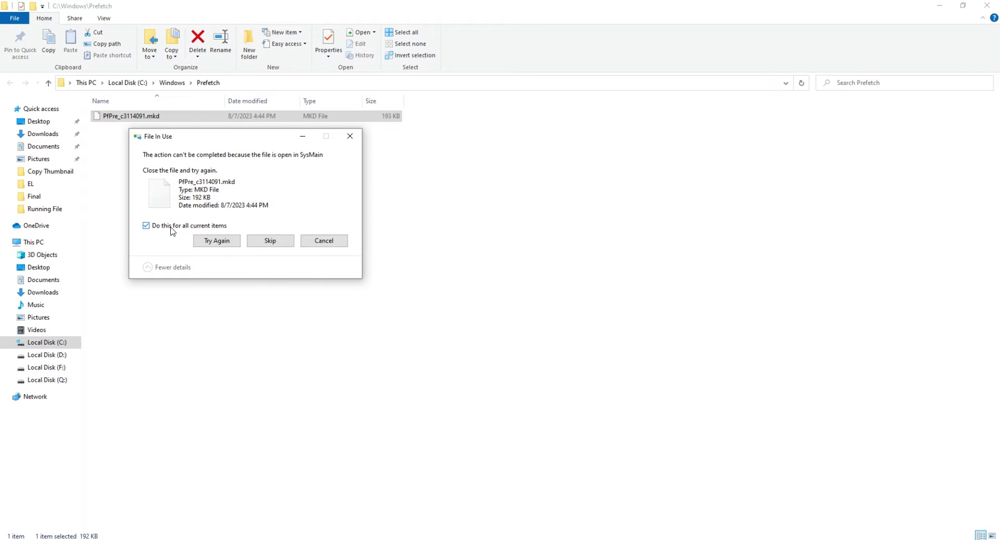
left_click(265, 241)
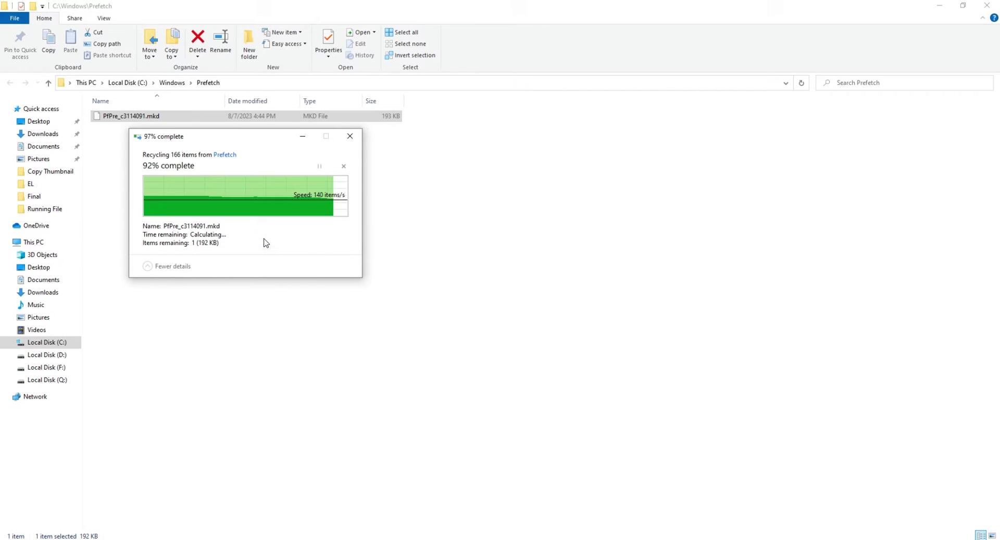
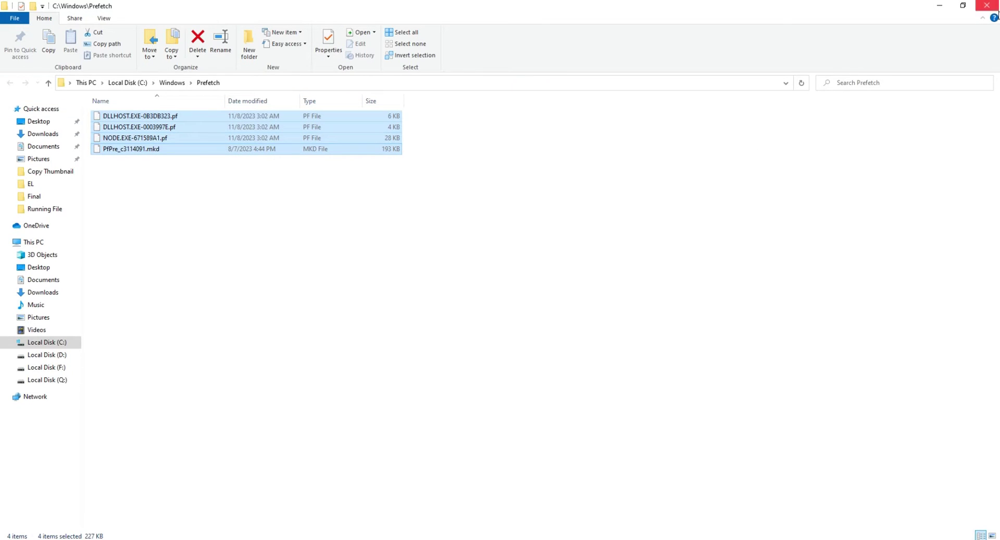
left_click(987, 5)
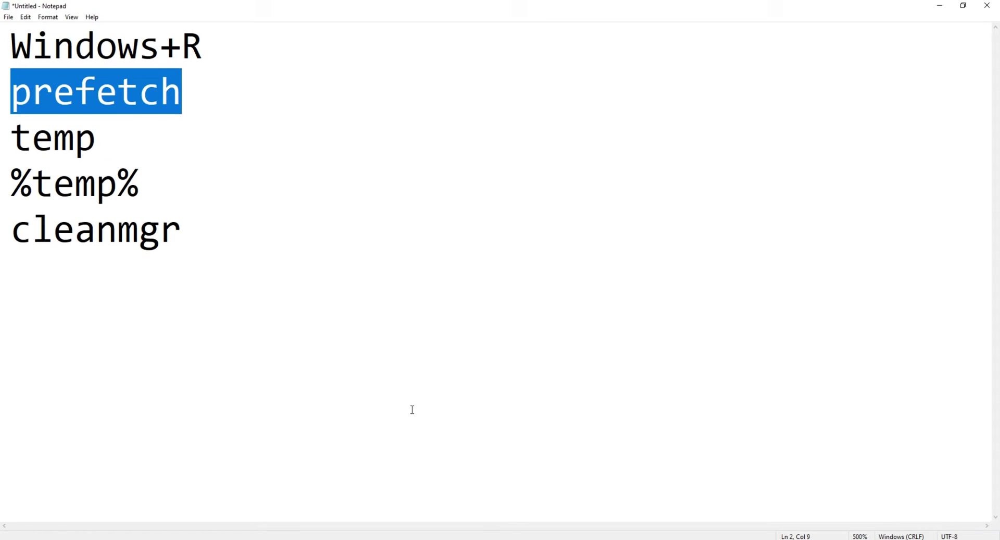
- Copy the word temp from the Notepad list and run it from the Run dialog to open the Windows Temp folder
key("super+r")
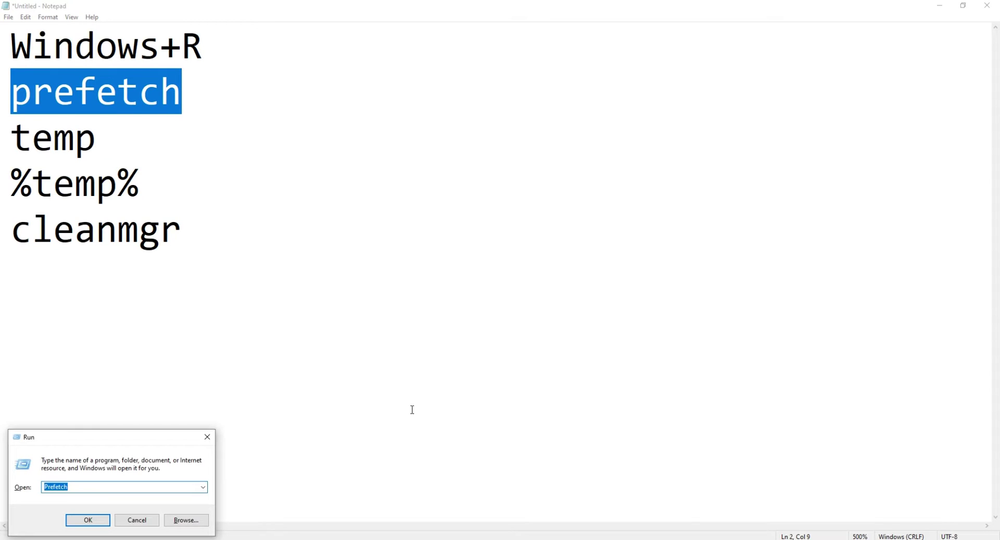
double_click(45, 143)
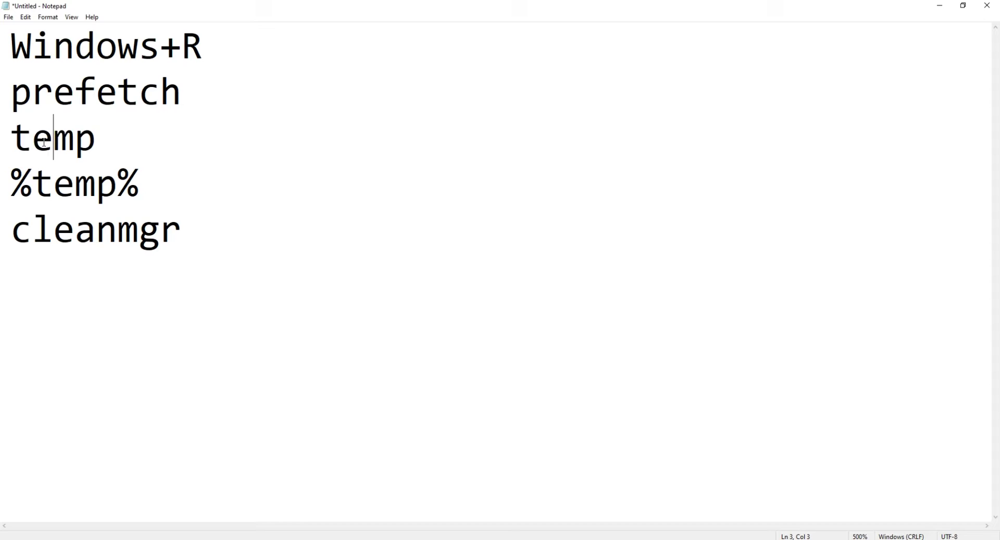
right_click(50, 142)
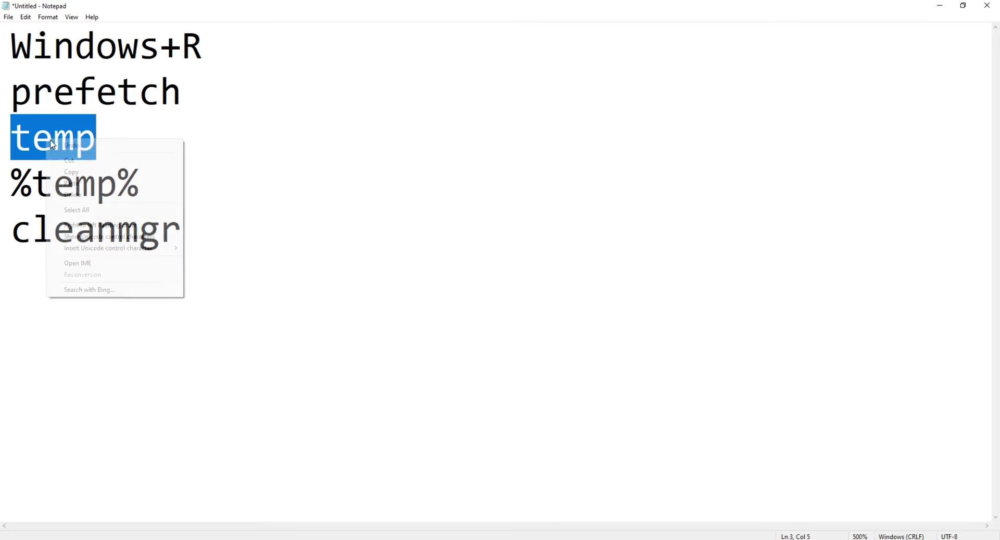
left_click(78, 173)
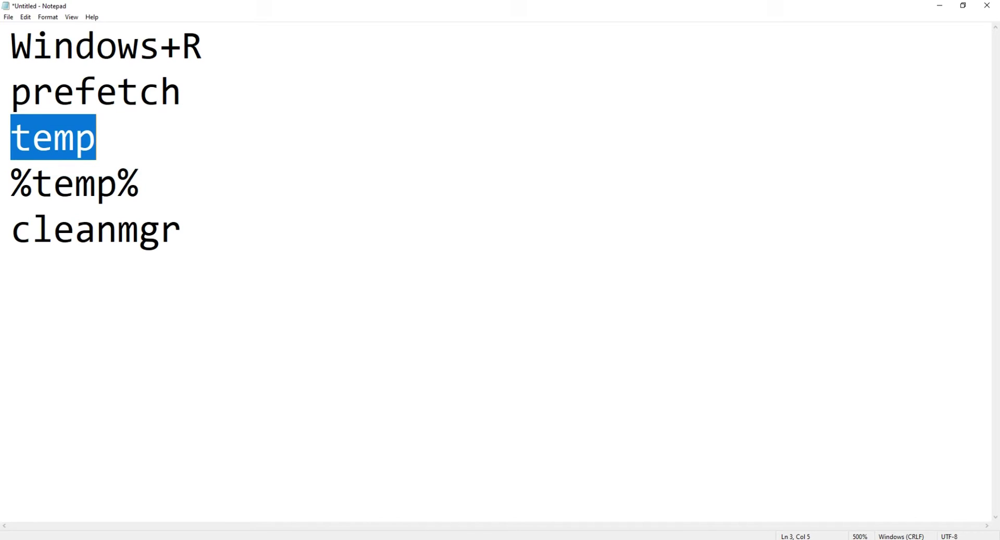
key("super+r")
key("ctrl+v")
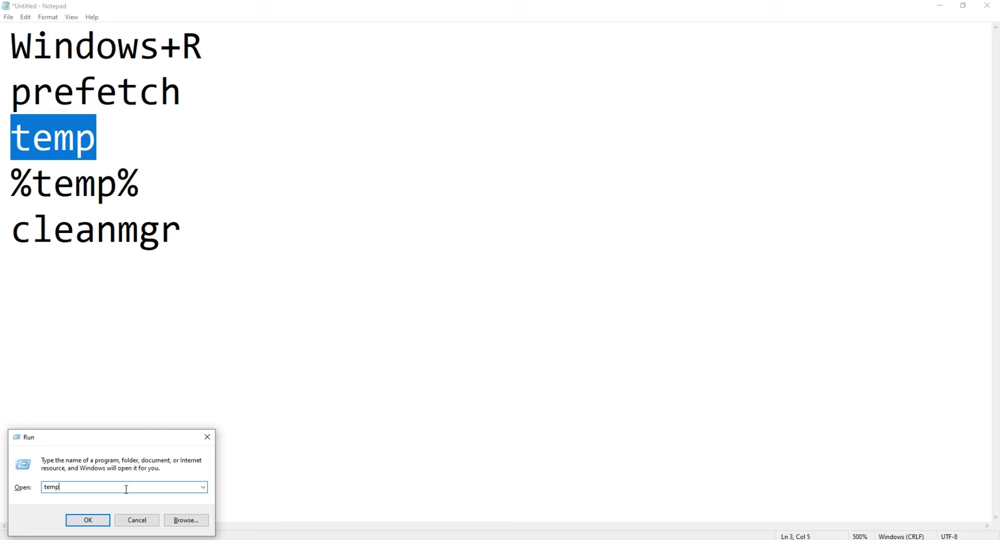
left_click(95, 520)
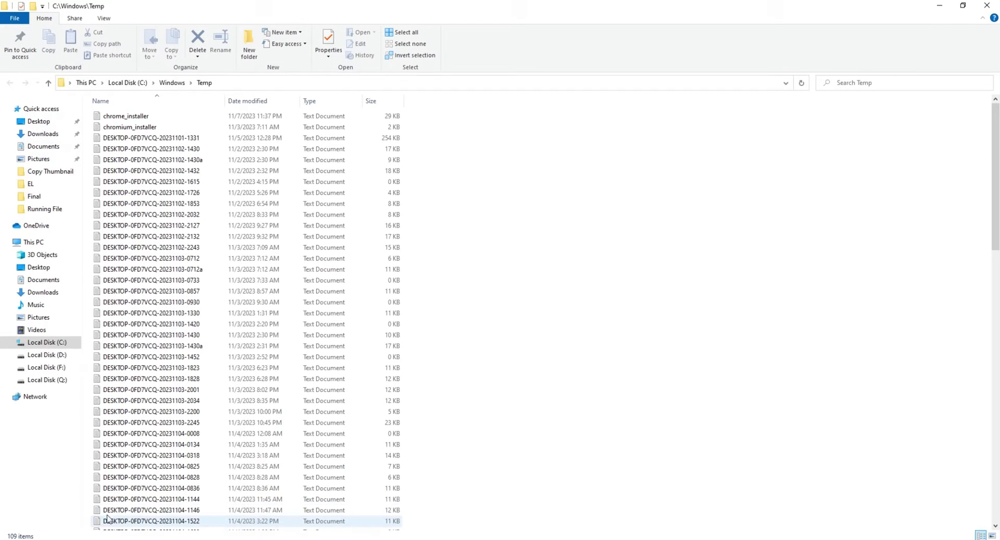
- Look through the files in the Windows Temp folder
scroll(258, 219, "down", 15)
scroll(263, 237, "down", 3)
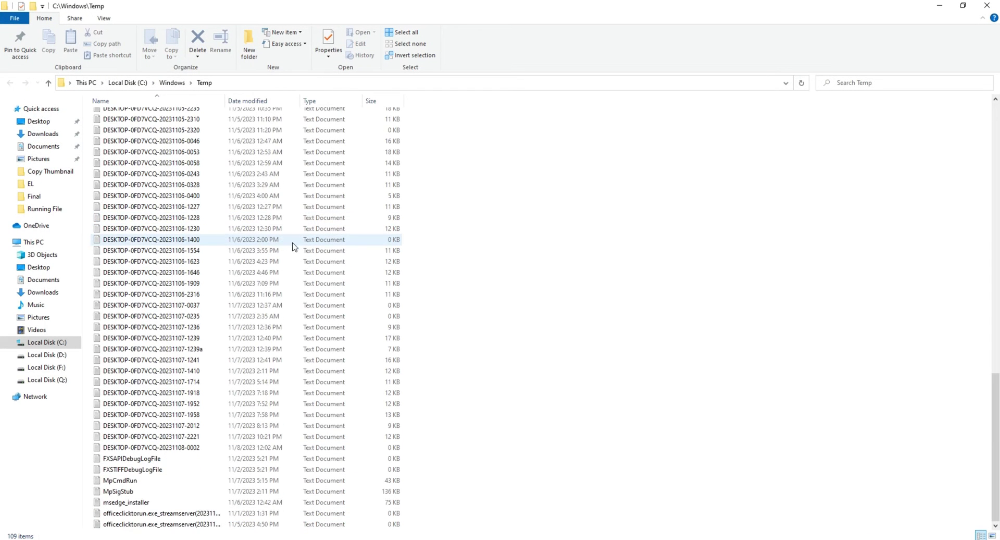
scroll(271, 323, "up", 2)
left_click(229, 300)
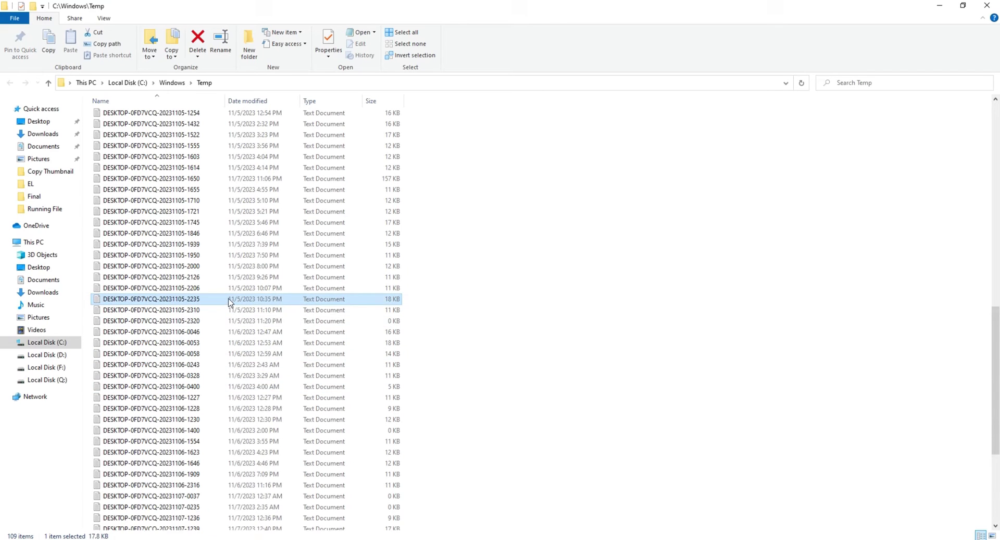
scroll(233, 297, "down", 6)
left_click_drag(632, 458, 100, 107)
left_click(338, 207)
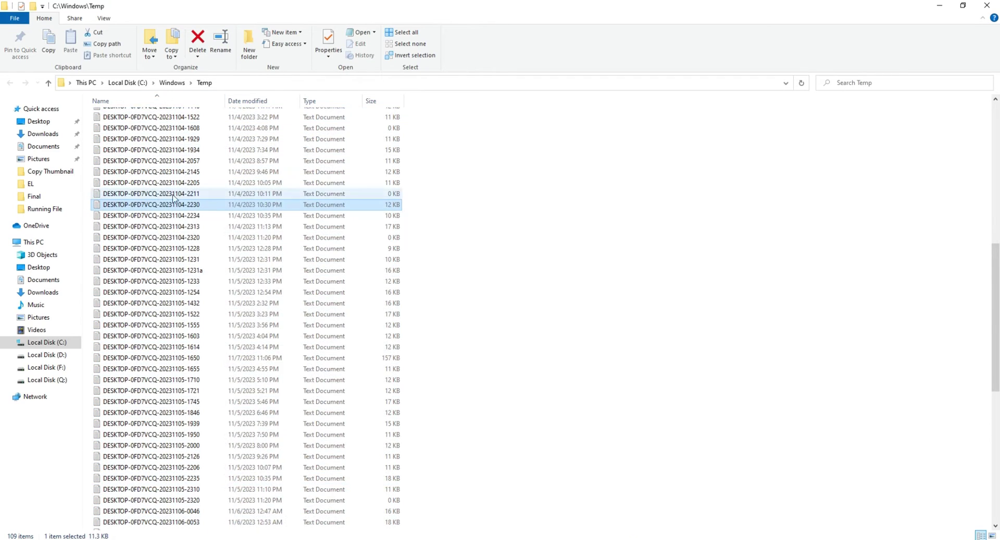
scroll(174, 204, "up", 12)
scroll(174, 204, "down", 4)
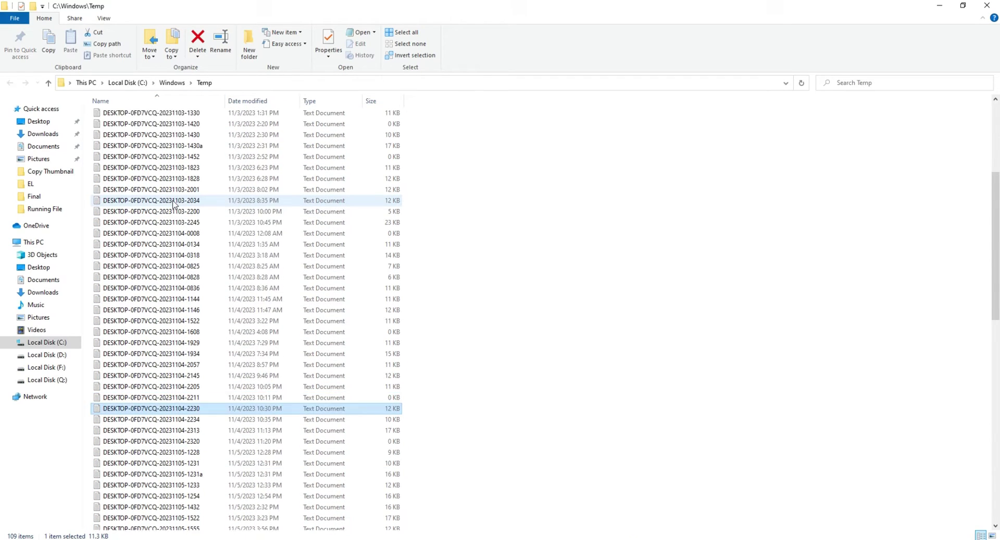
scroll(174, 205, "up", 4)
- Delete all files in the Windows Temp folder, skipping the files in use, and close the folder window
left_click(173, 205)
key("ctrl+a")
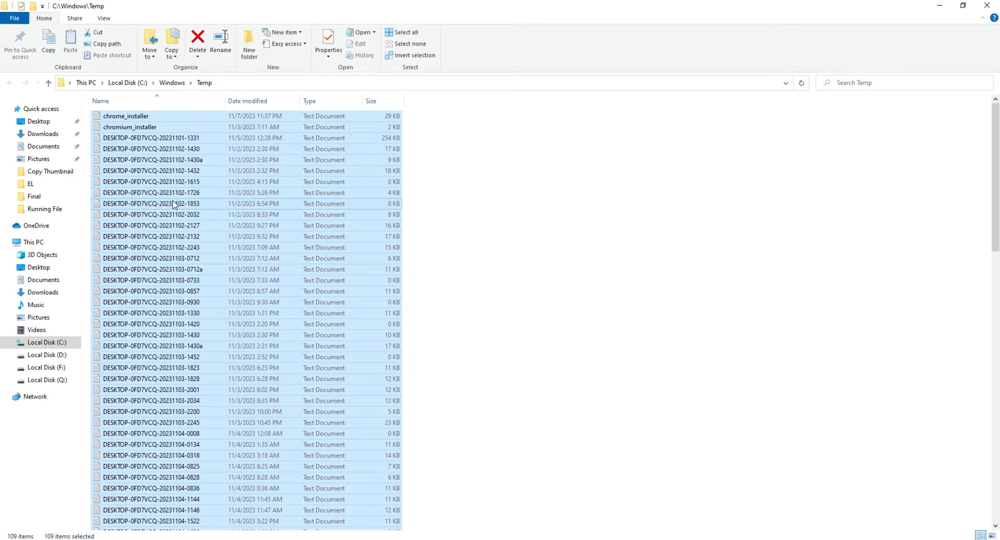
left_click(198, 41)
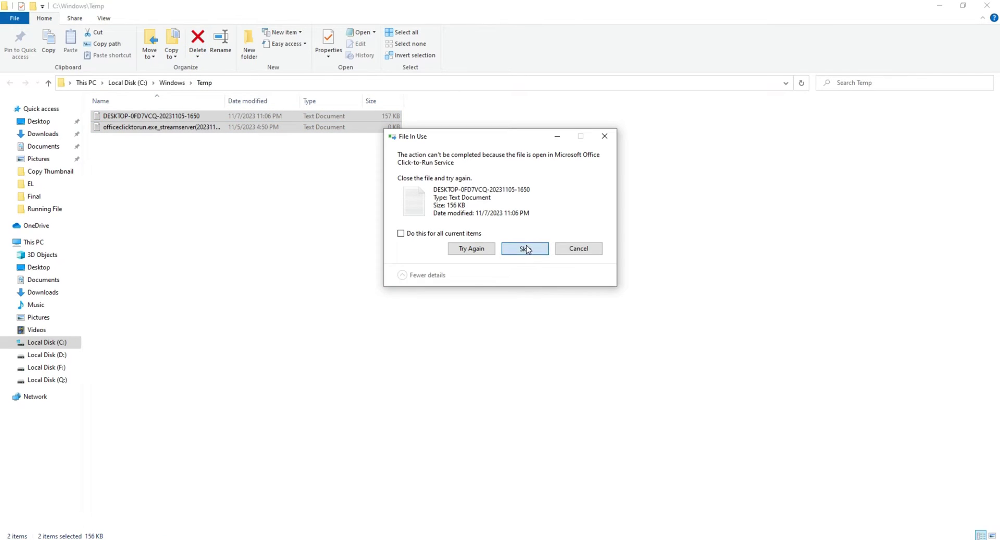
left_click(526, 247)
left_click(526, 248)
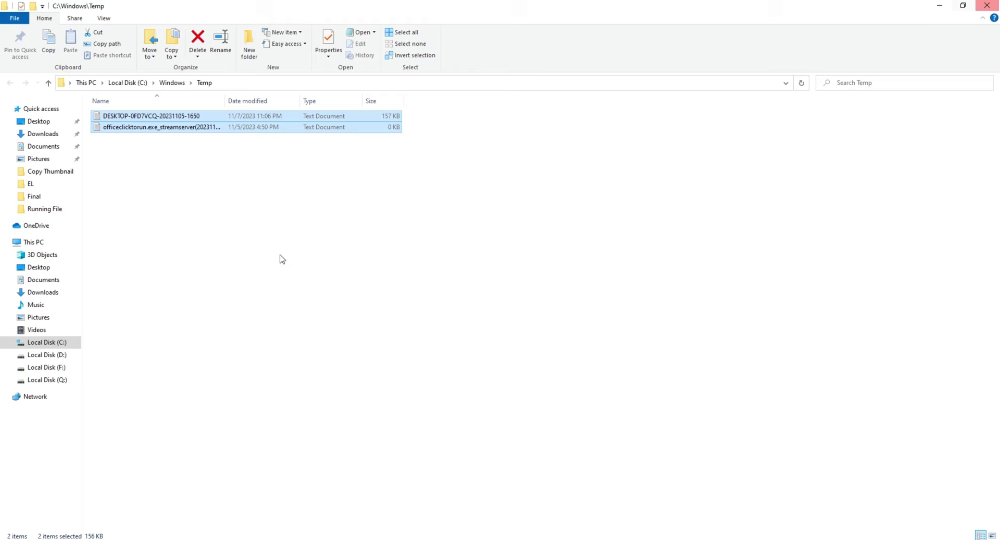
left_click(987, 5)
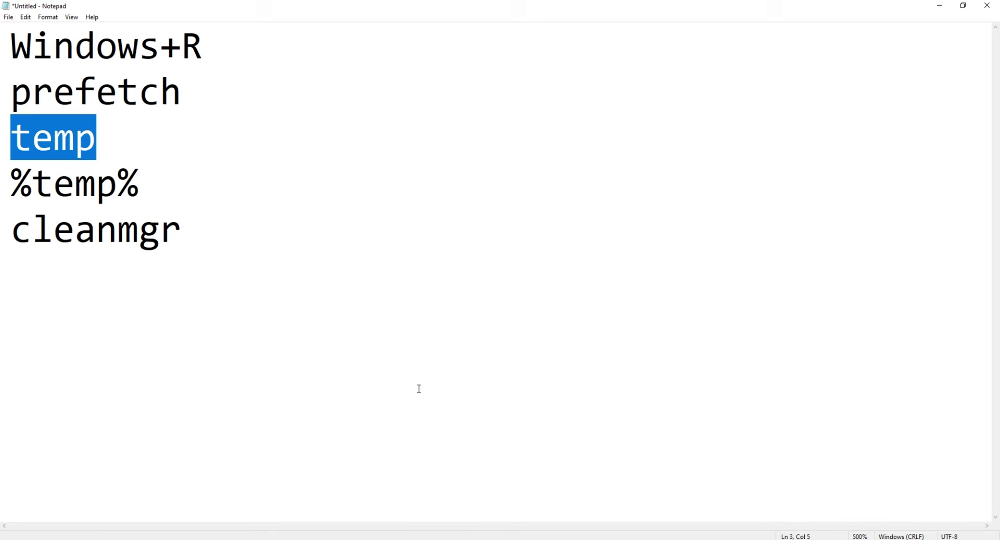
- Copy %temp% from the Notepad list and run it from the Run dialog to open the user's Temp folder
key("super+r")
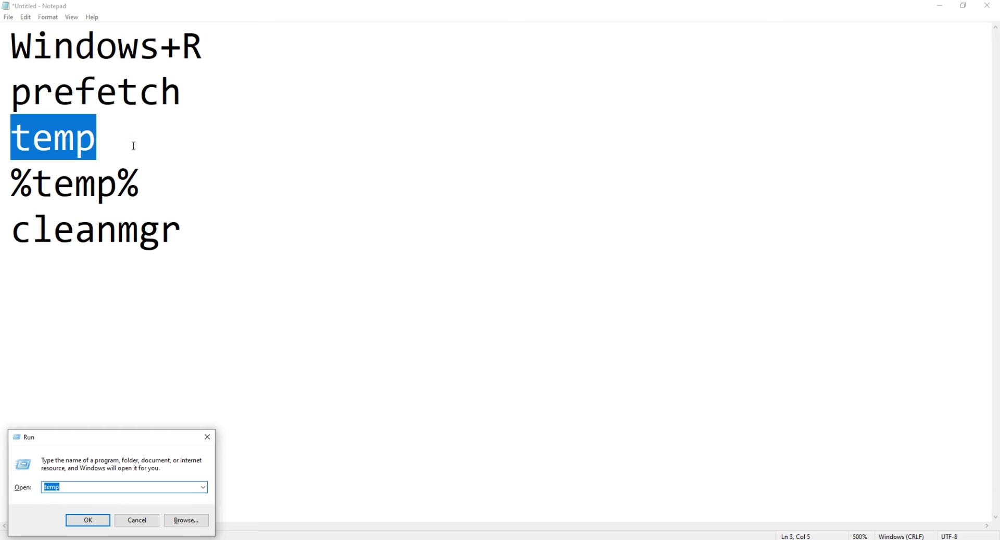
left_click_drag(18, 179, 148, 195)
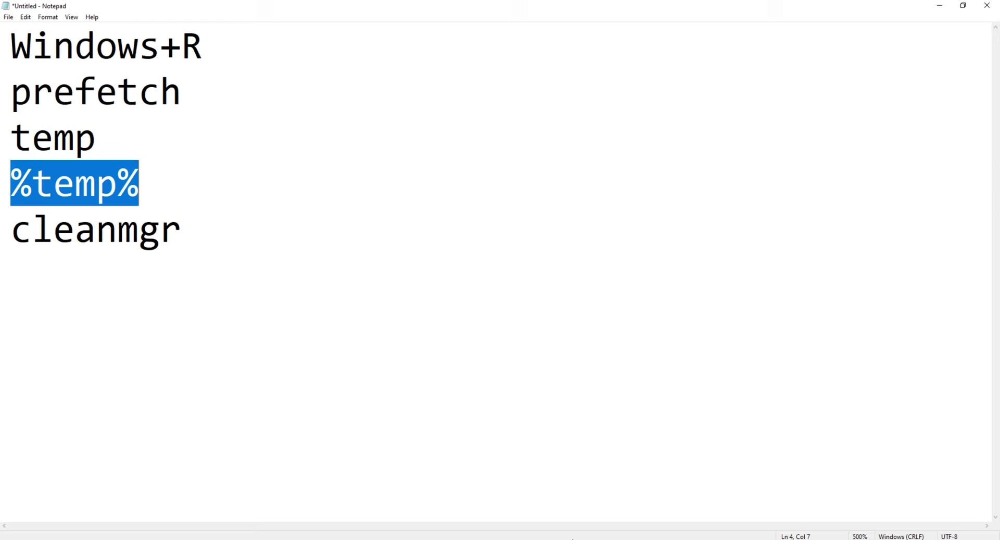
key("super+r")
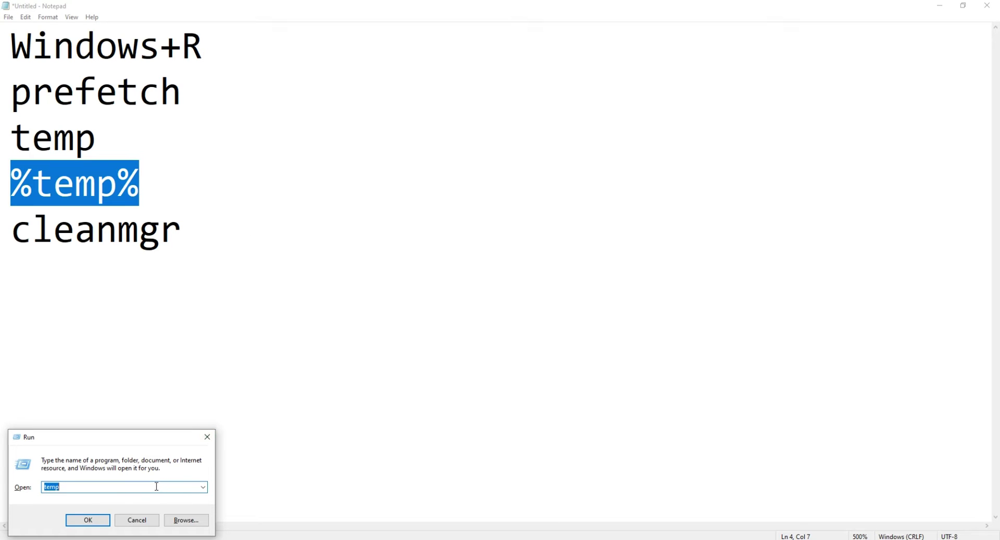
key("ctrl+v")
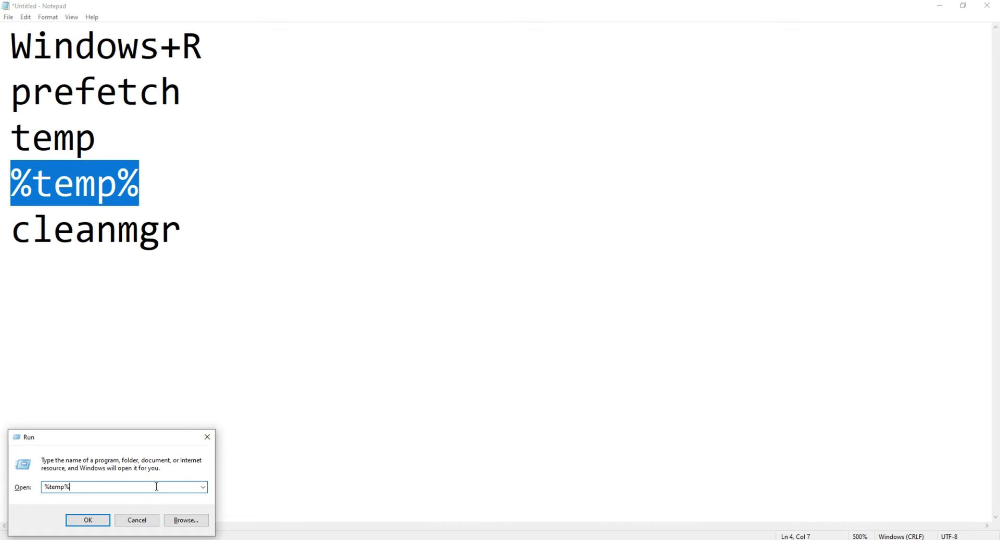
left_click(91, 523)
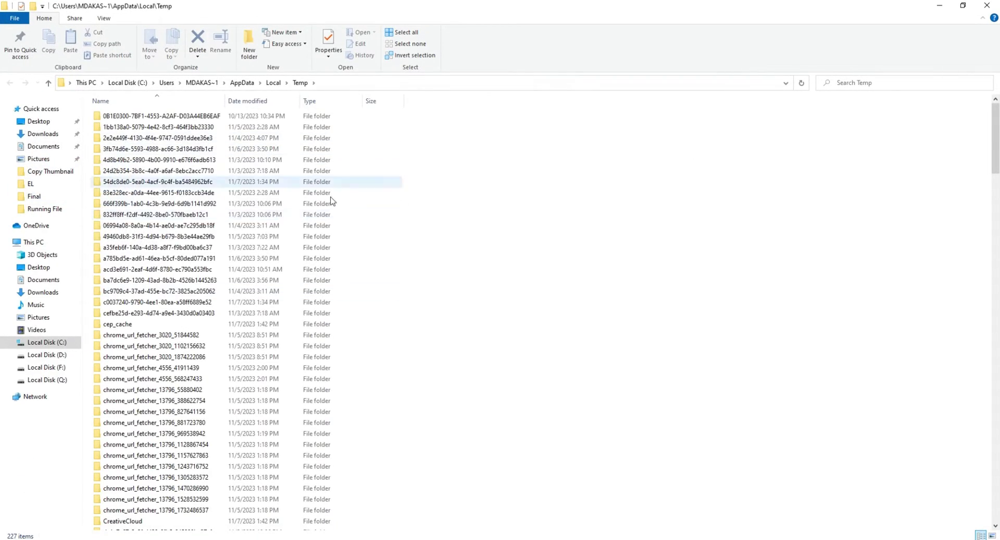
- Delete everything in the user's Temp folder, granting administrator permission and skipping all files in use, and close the folder window
scroll(260, 252, "down", 20)
scroll(198, 329, "up", 20)
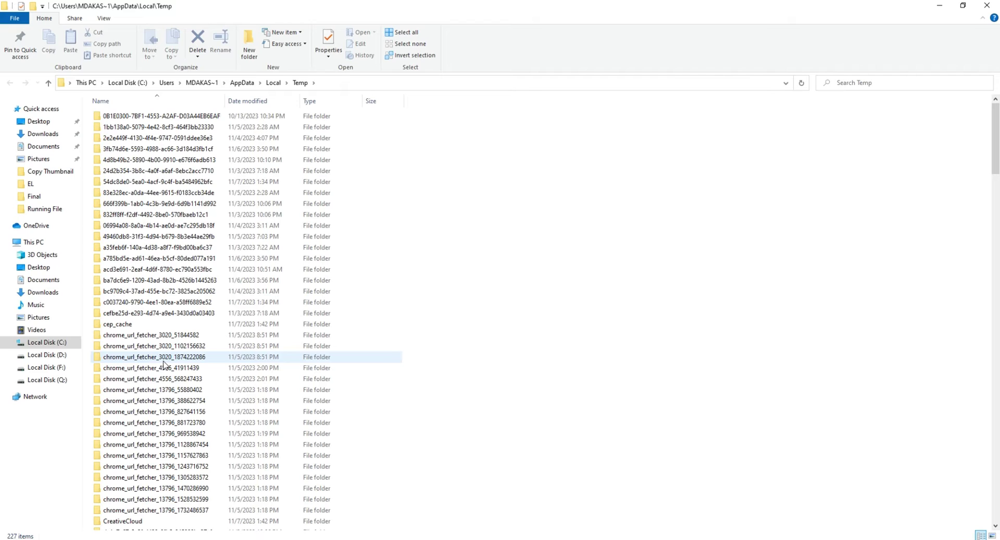
left_click(240, 194)
left_click(157, 279)
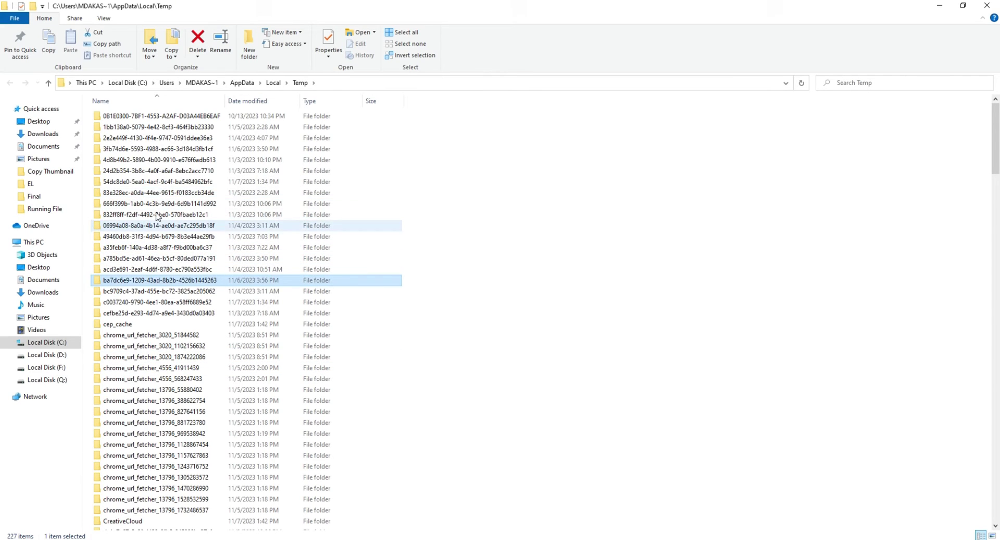
left_click(157, 192)
left_click(159, 172)
key("ctrl+a")
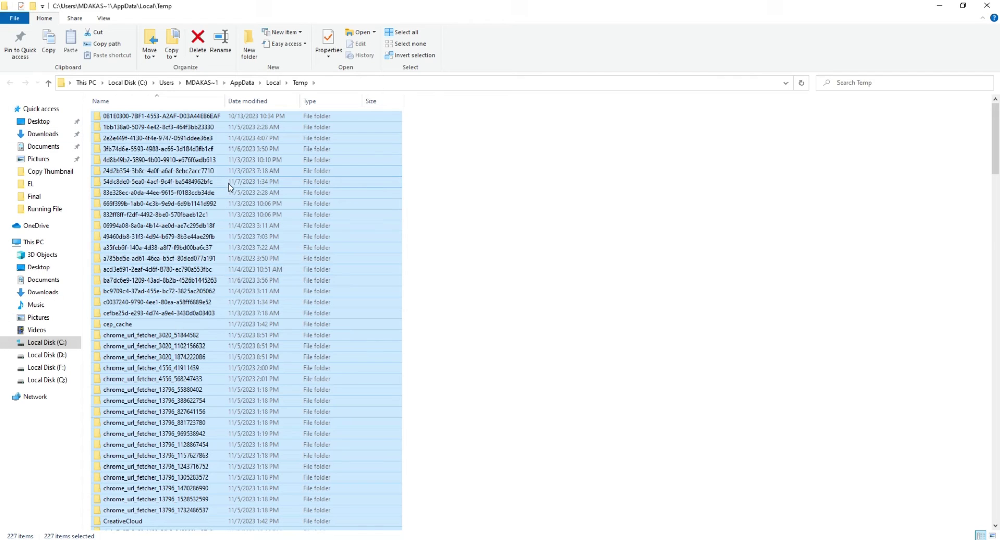
key("Delete")
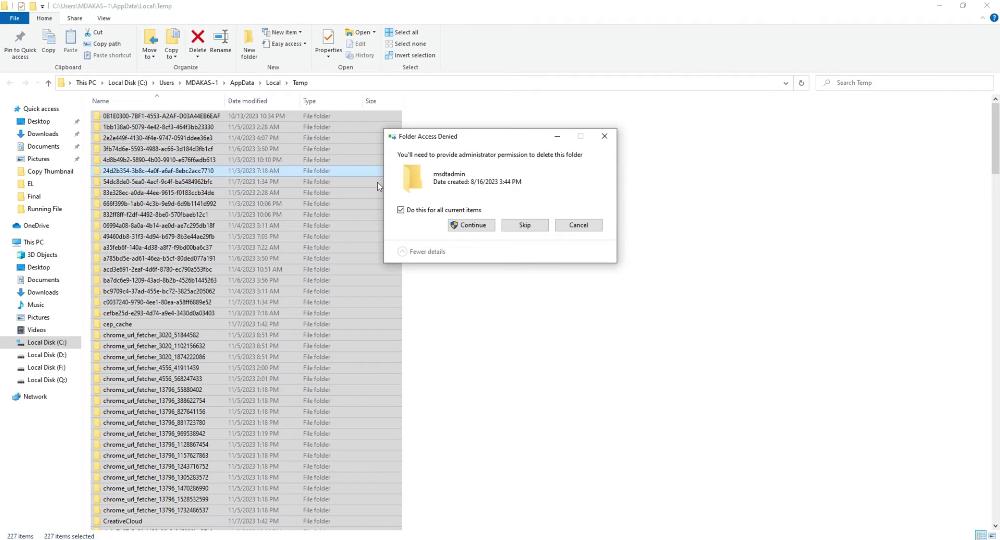
left_click(471, 231)
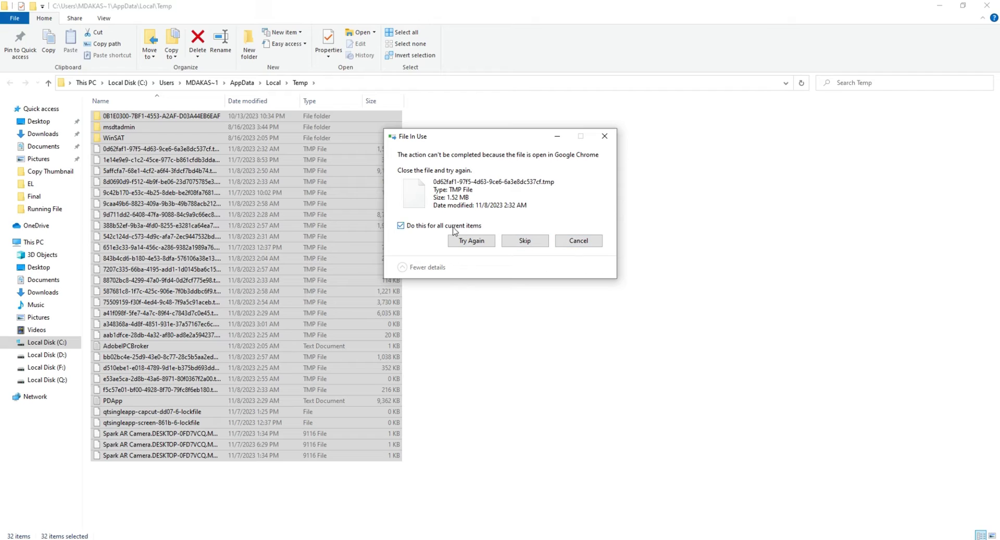
left_click(400, 225)
left_click(518, 244)
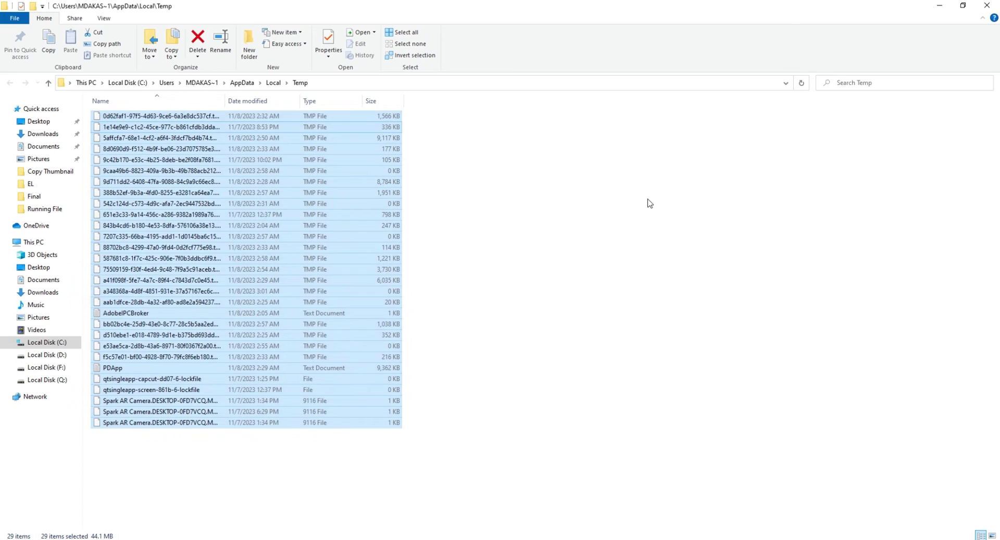
left_click(988, 5)
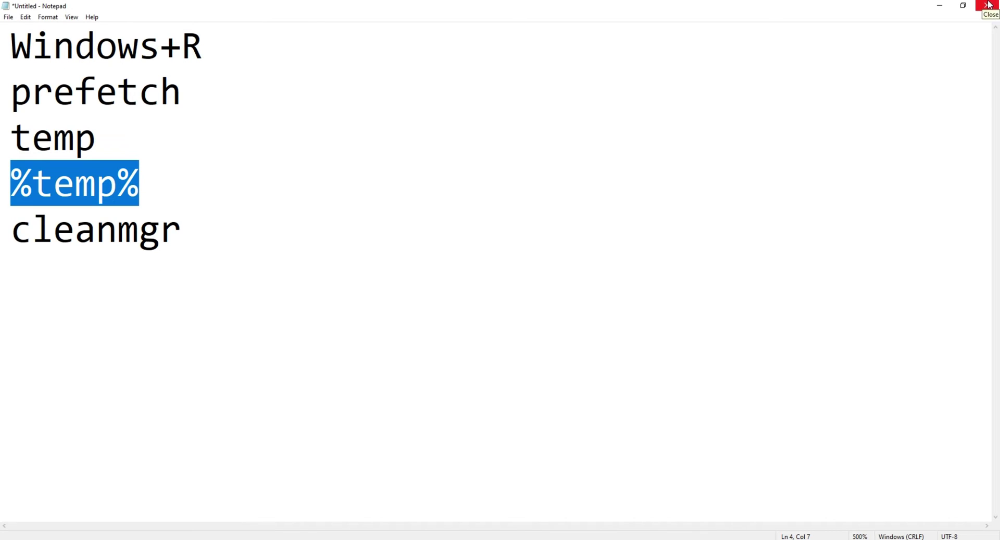
- Copy the word cleanmgr from the Notepad list
key("super")
key("super+r")
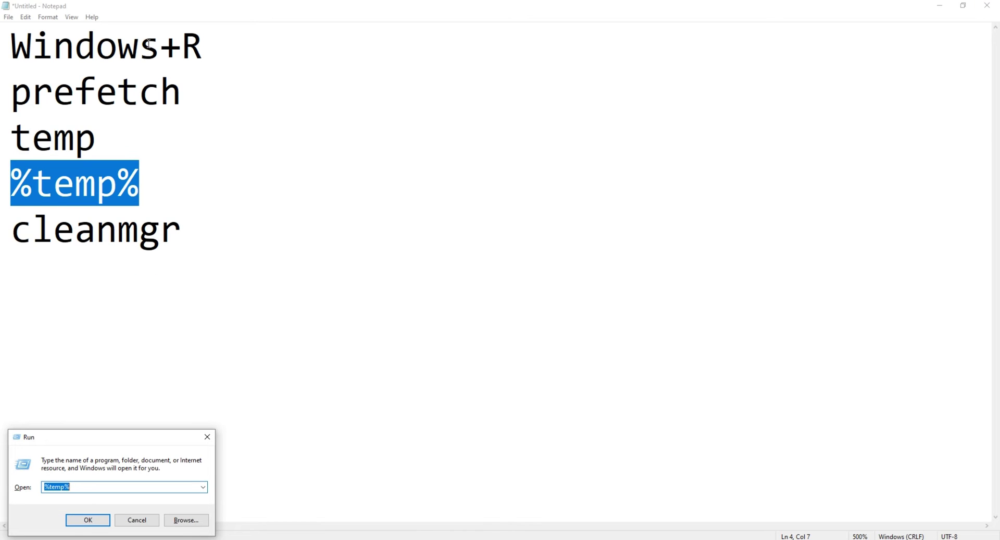
left_click(118, 238)
double_click(119, 237)
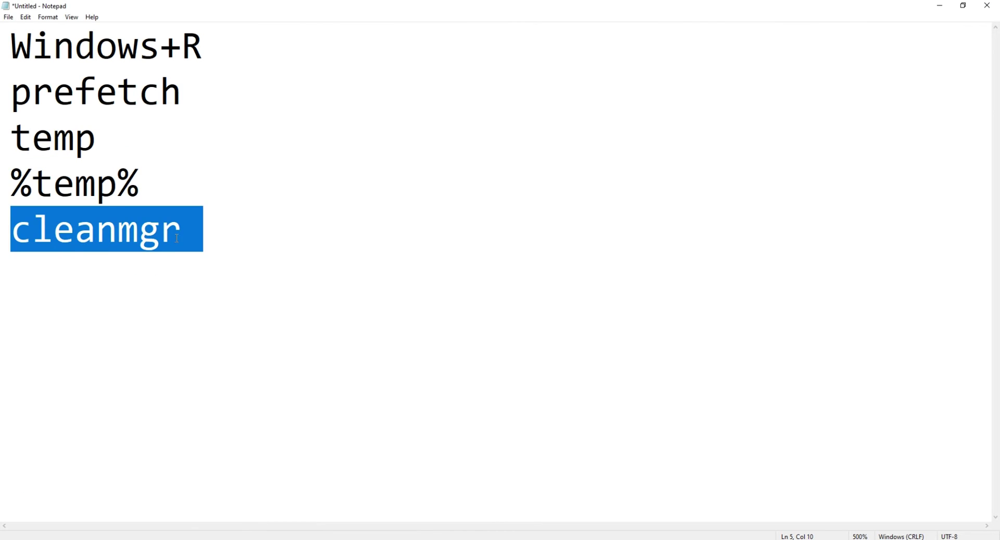
left_click_drag(177, 238, 19, 221)
key("ctrl+c")
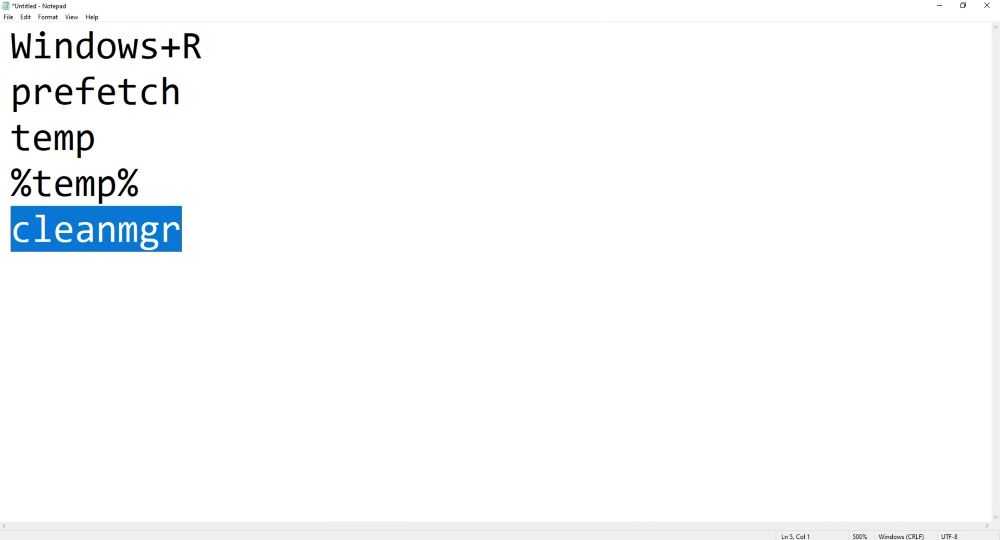
- Run the copied cleanmgr command from the Run dialog in place of the previous entry
key("super+r")
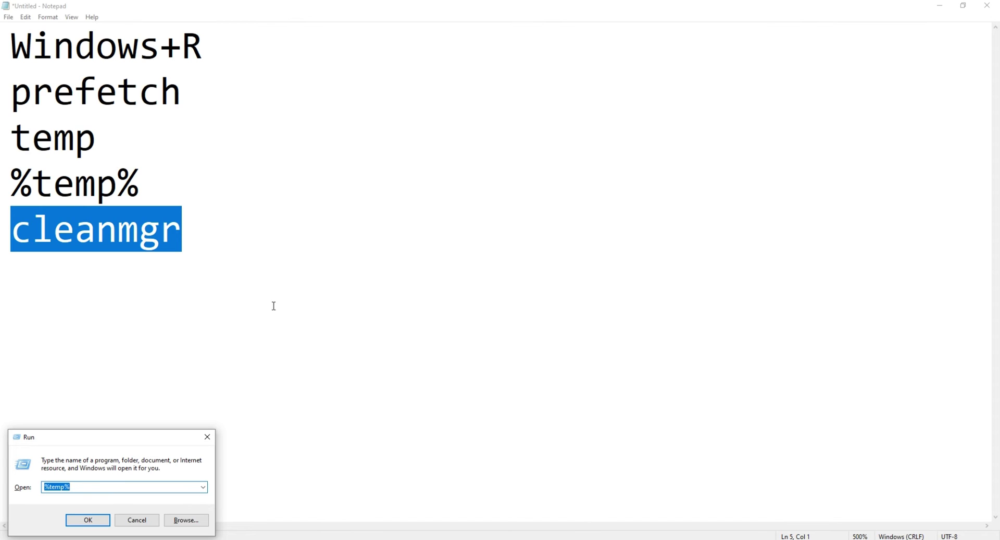
left_click(84, 486)
key("ctrl+a")
key("ctrl+v")
left_click(98, 523)
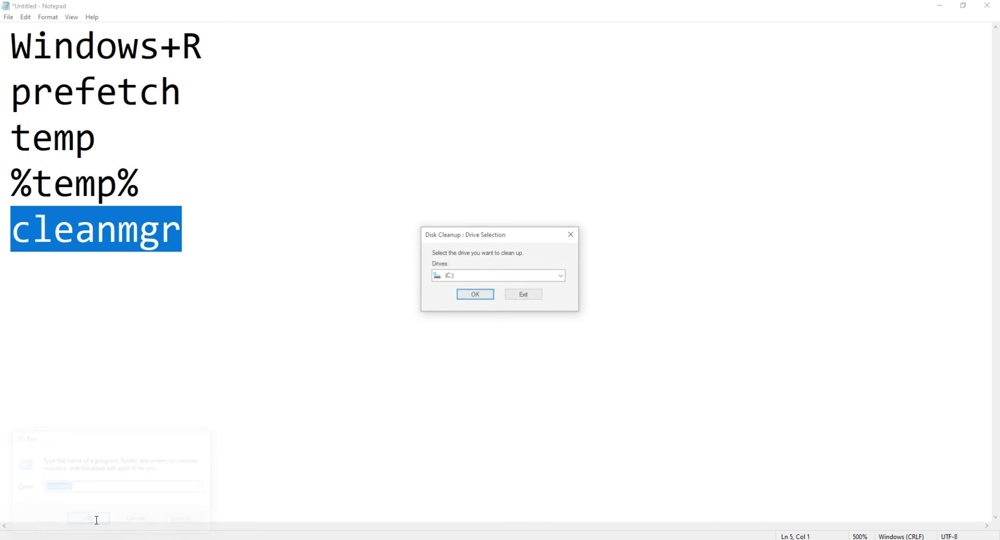
- Select drive C: as the drive to clean up and confirm the selection
left_click(551, 277)
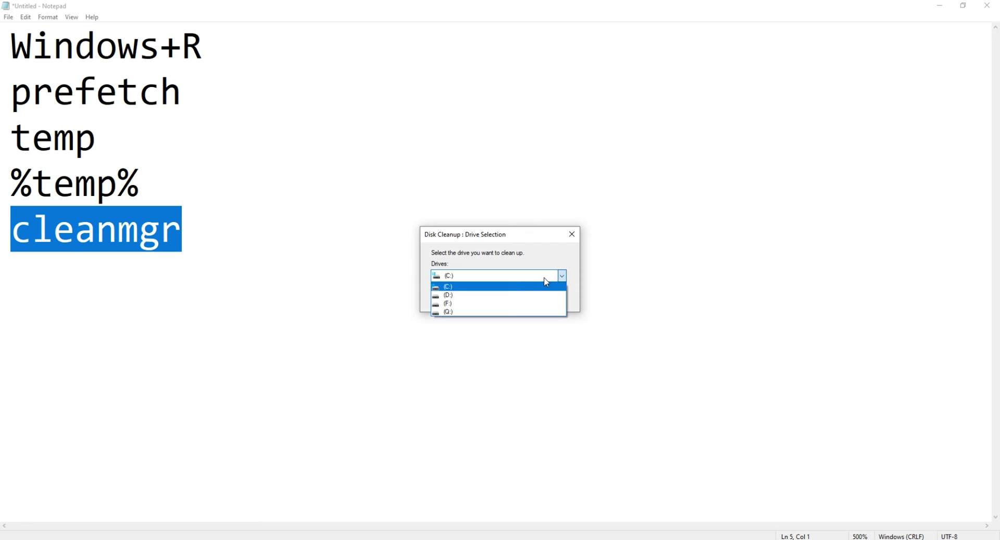
left_click(478, 277)
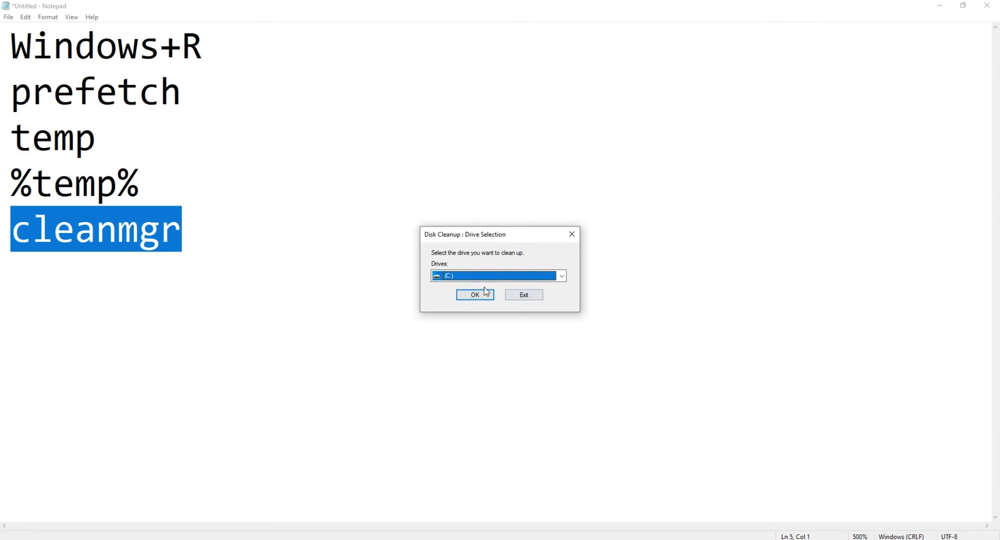
left_click(482, 295)
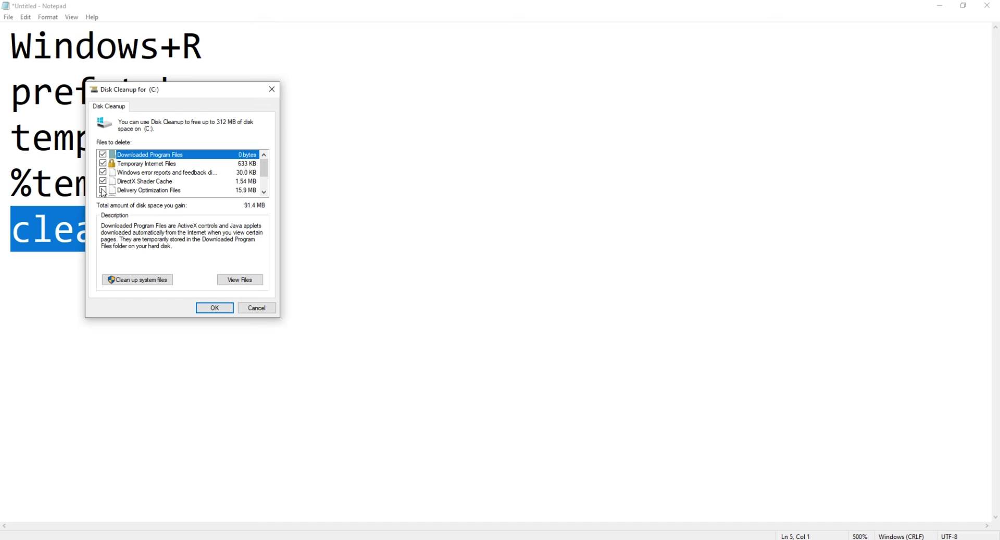
- Include Delivery Optimization Files, Recycle Bin and Temporary files in the file types to delete, and check the whole list
scroll(147, 184, "down", 1)
left_click(107, 174)
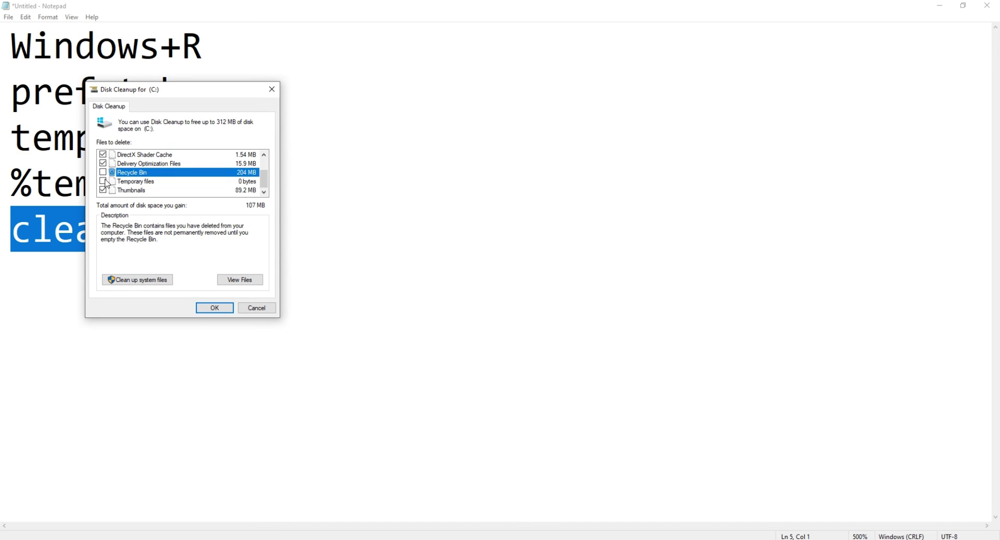
left_click(103, 172)
scroll(147, 186, "up", 1)
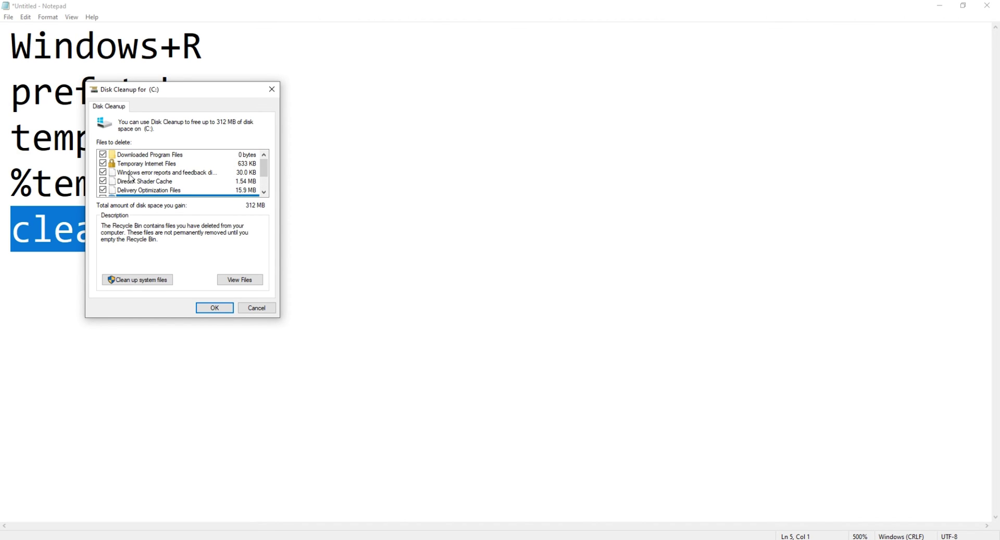
scroll(137, 185, "down", 1)
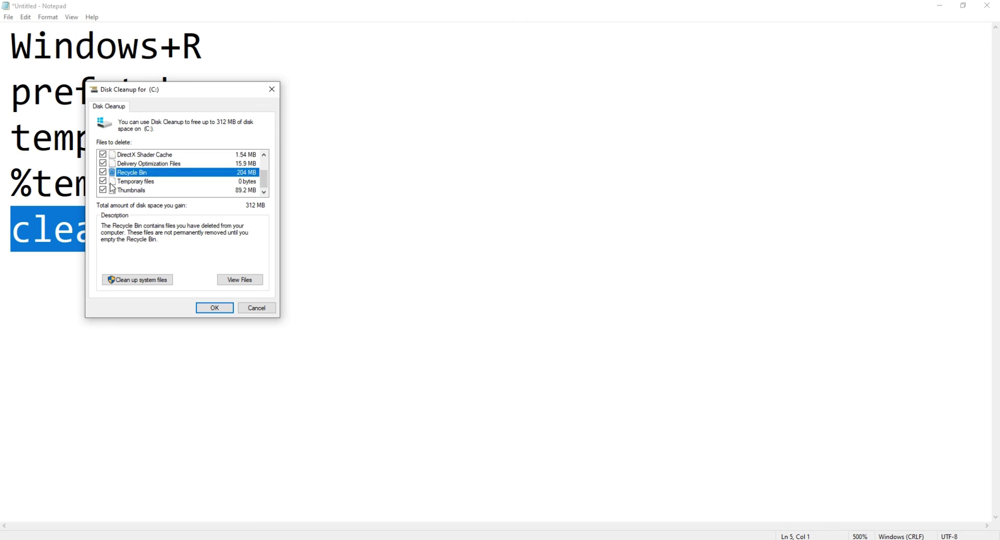
scroll(113, 183, "up", 1)
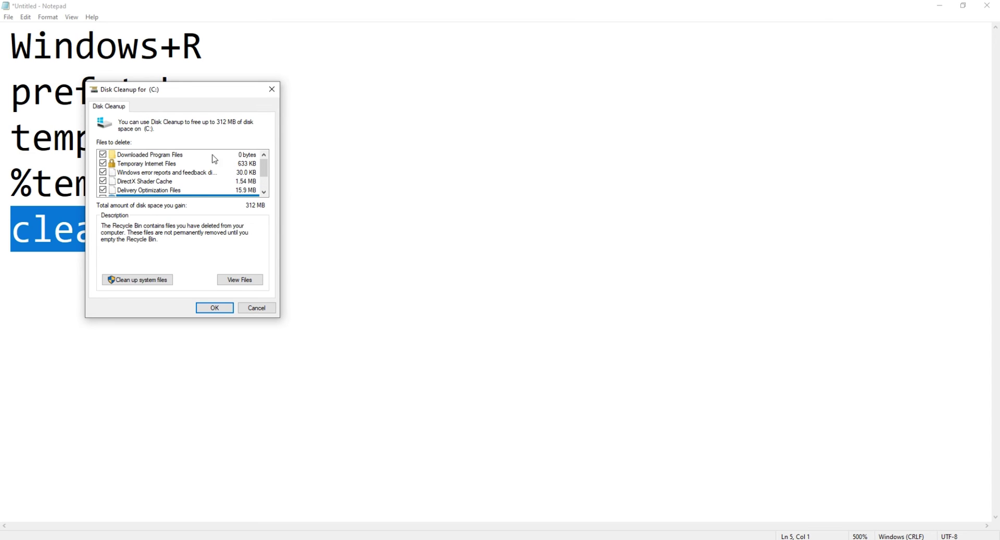
- Review the marked file types, start the cleanup of drive C:, and grant administrator permission to delete the msdtadmin folder
left_click_drag(188, 94, 346, 122)
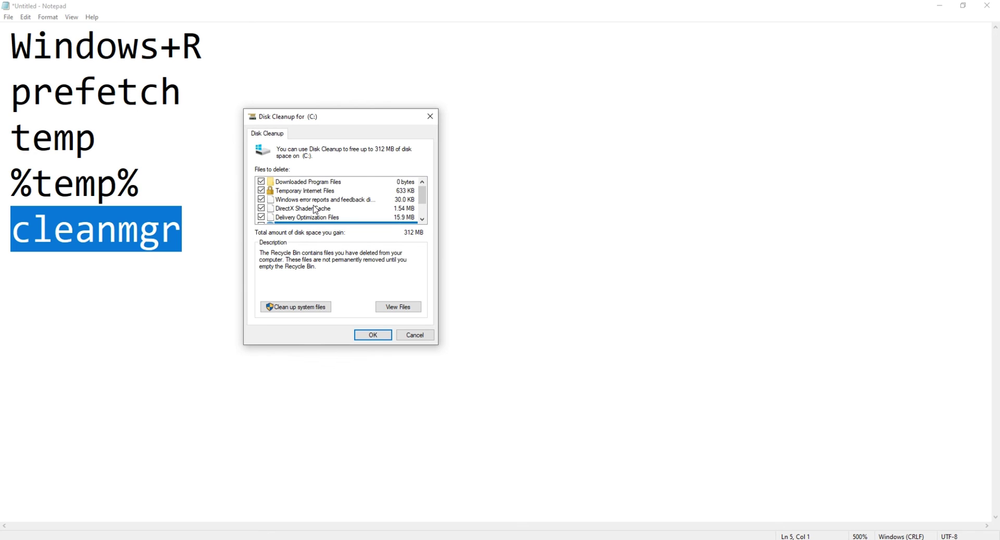
scroll(316, 210, "down", 1)
scroll(315, 211, "down", 1)
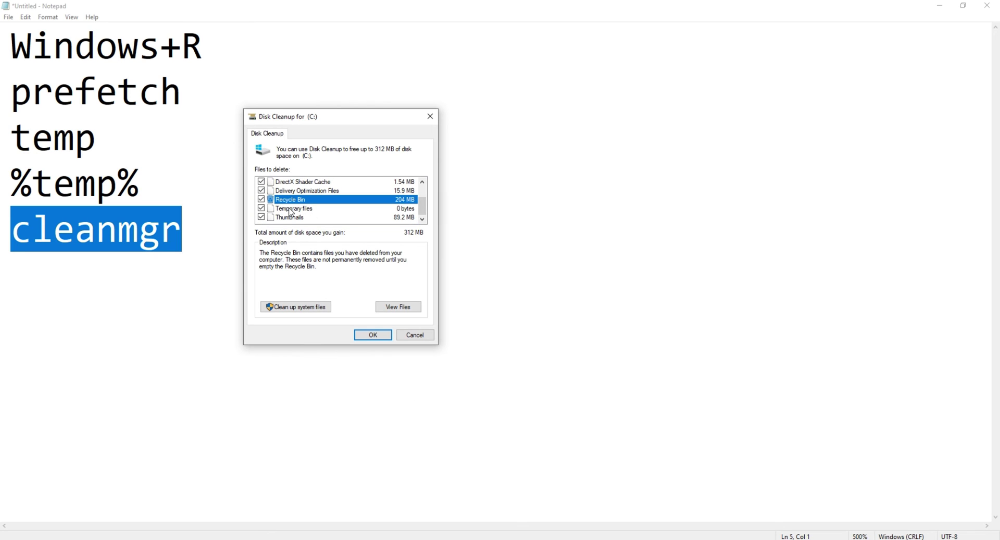
scroll(301, 220, "up", 1)
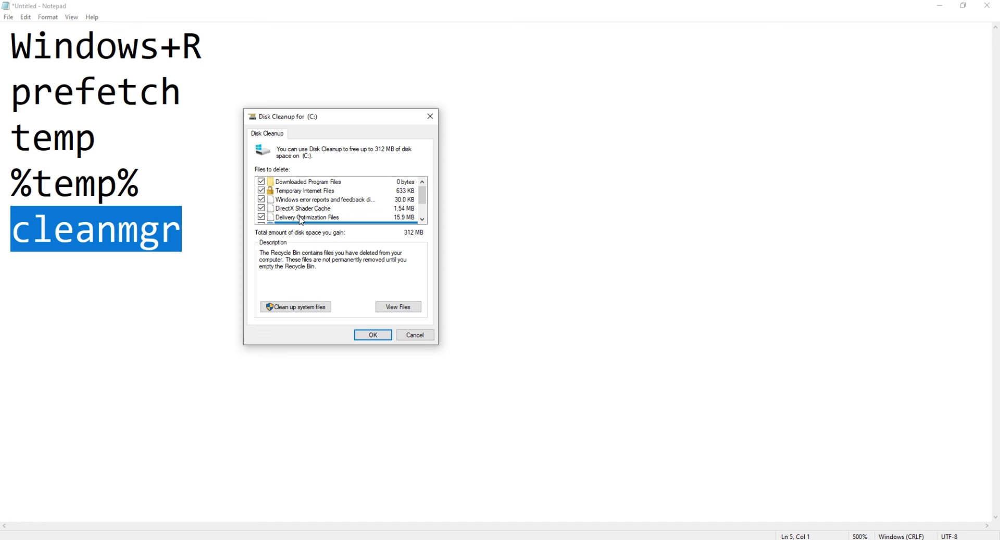
scroll(313, 217, "down", 1)
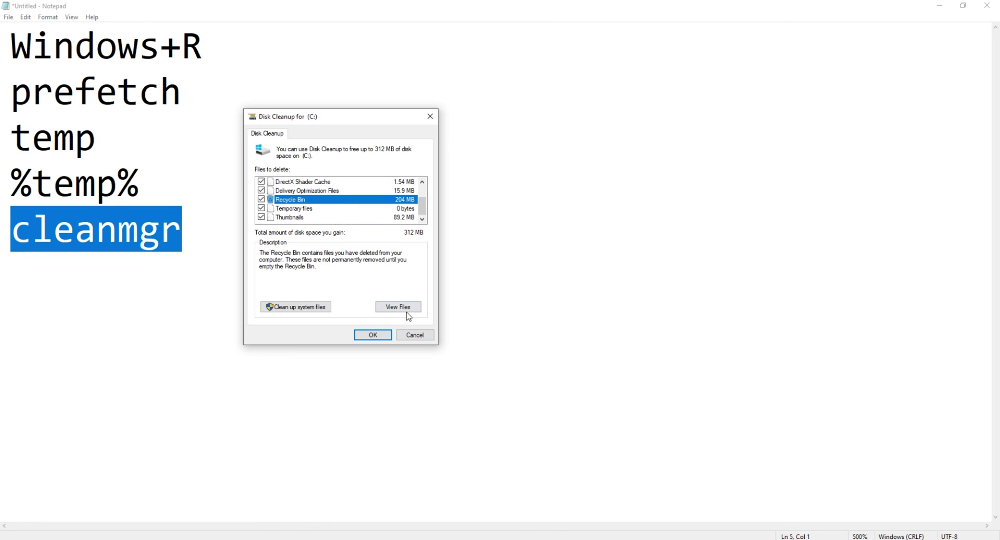
left_click(378, 336)
left_click(508, 284)
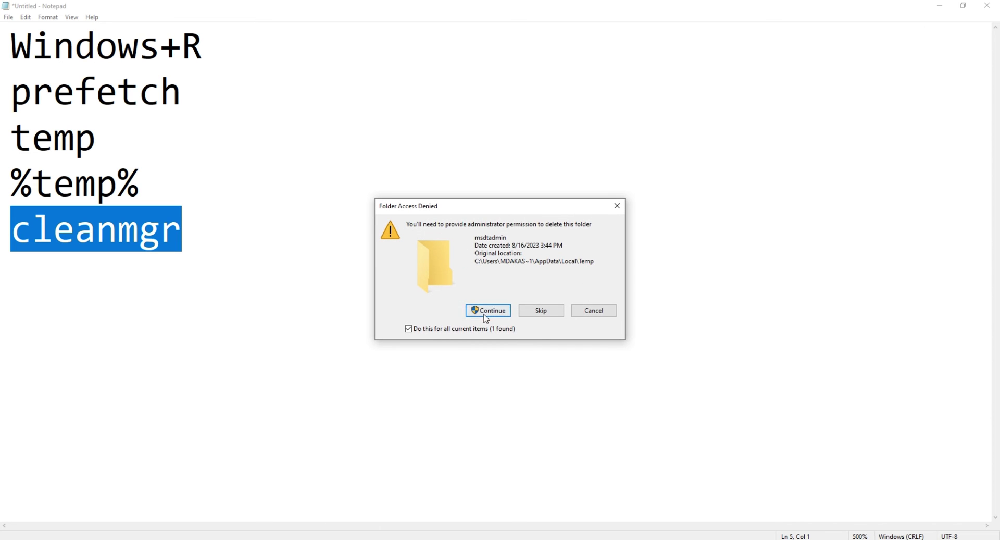
left_click(485, 311)
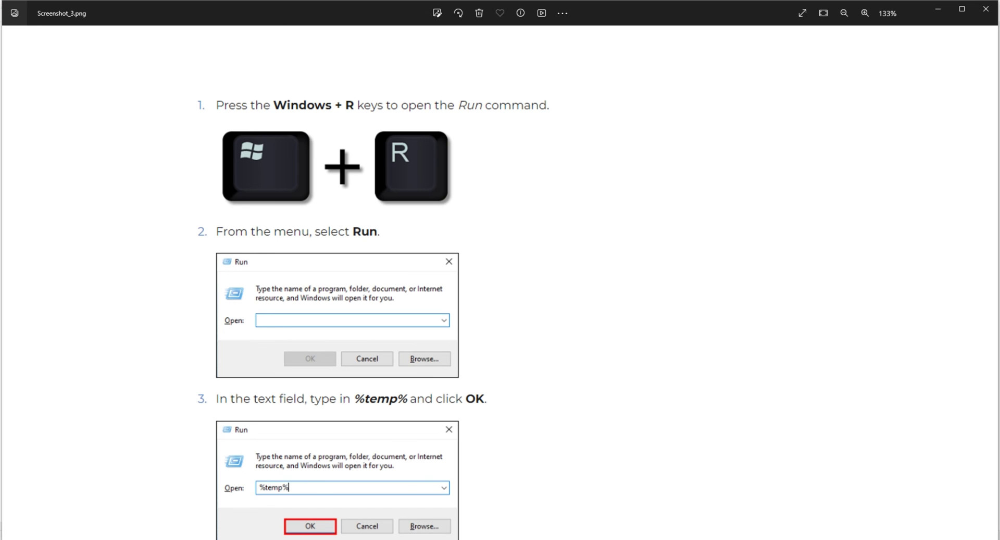
scroll(557, 432, "down", 1)
scroll(557, 432, "down", 1)
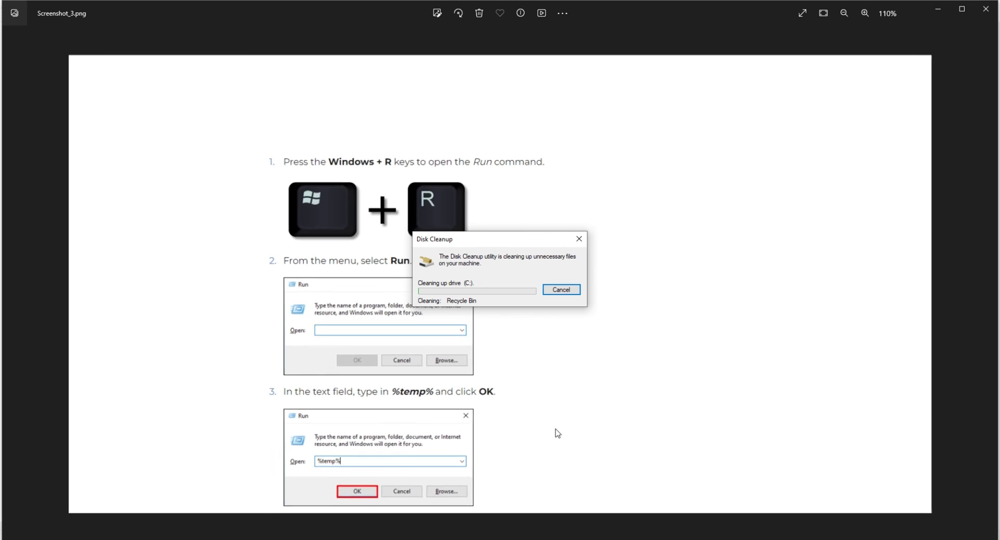